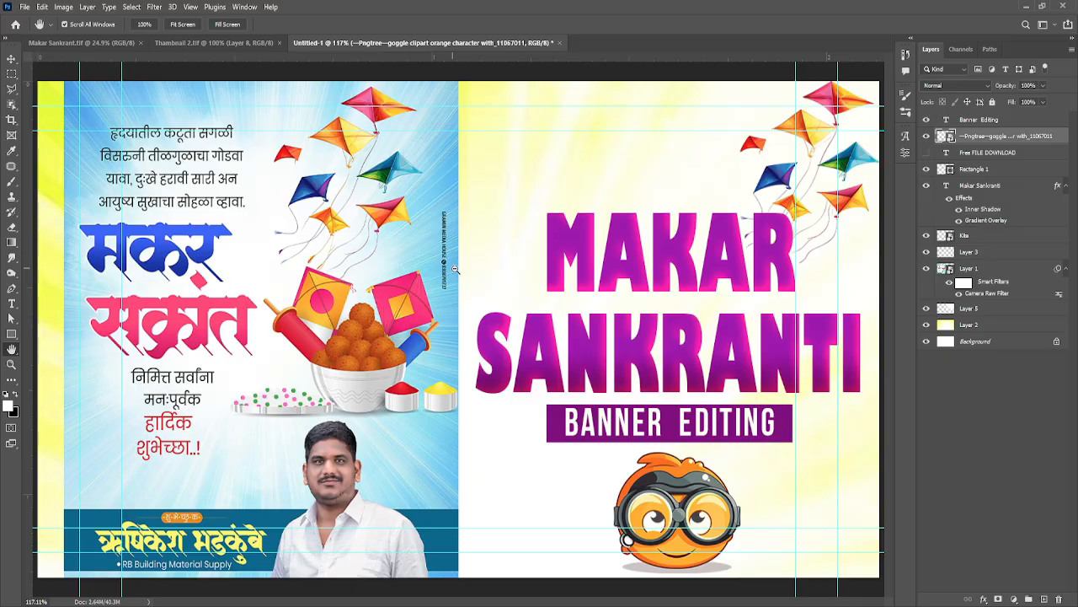
pyautogui.scroll(4, 395, 259)
pyautogui.moveTo(327, 264); pyautogui.dragTo(614, 91)
pyautogui.moveTo(628, 243); pyautogui.dragTo(157, 366)
pyautogui.scroll(-3, 450, 263)
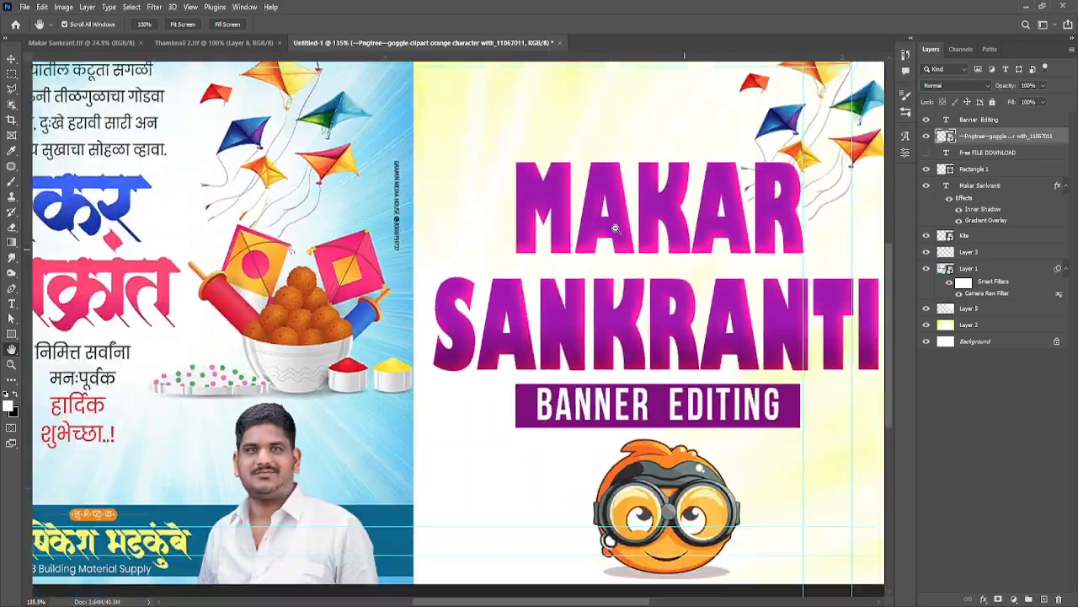
pyautogui.scroll(-3, 438, 238)
pyautogui.scroll(3, 242, 266)
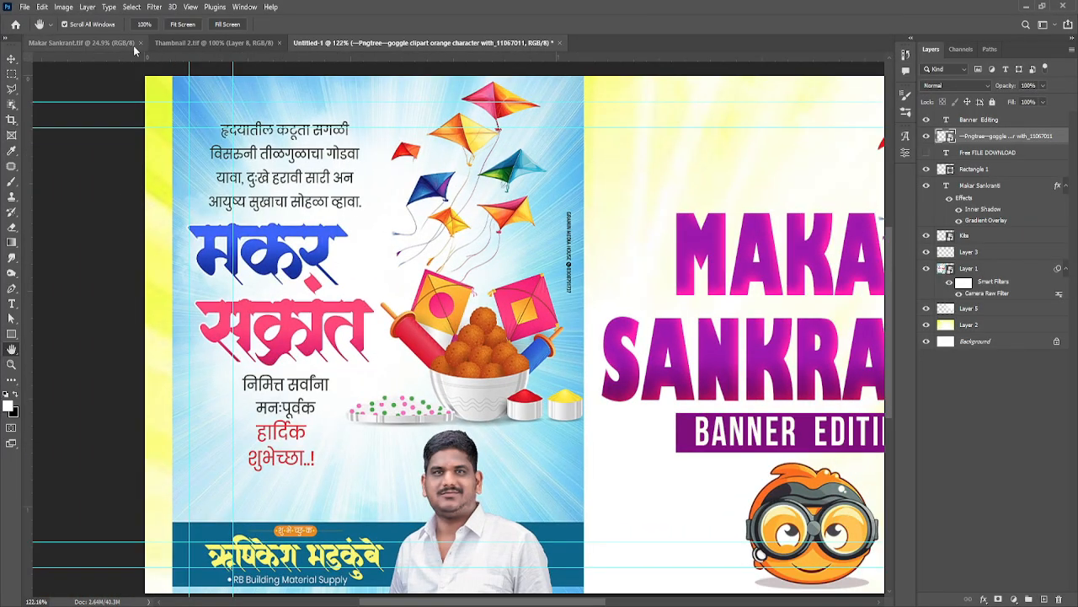
# Step: Switch to the Makar Sankrant.tif document and clear all of its guides
pyautogui.click(97, 44)
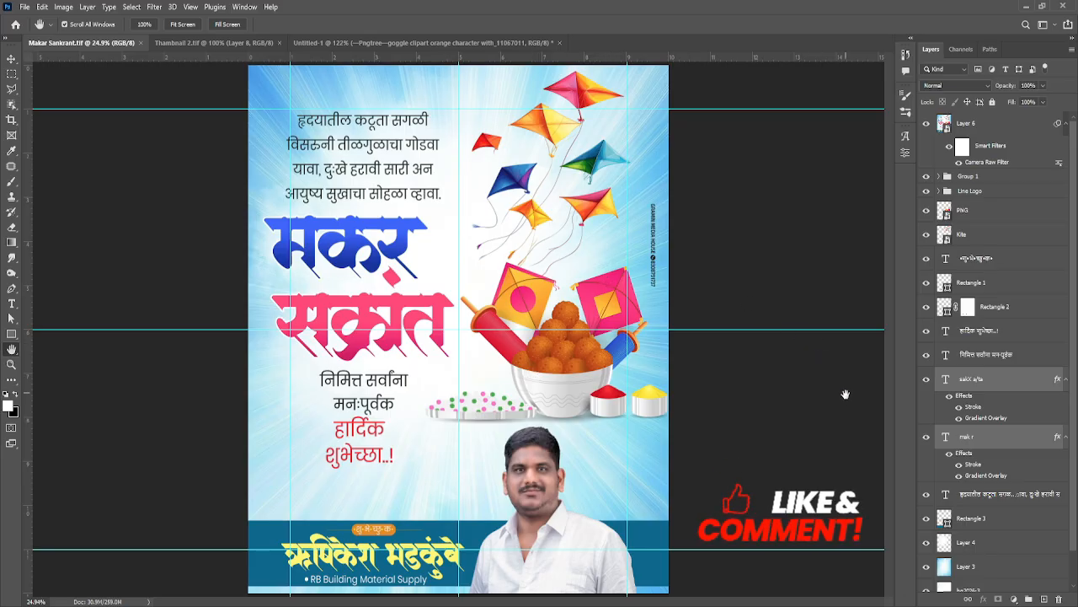
pyautogui.click(190, 7)
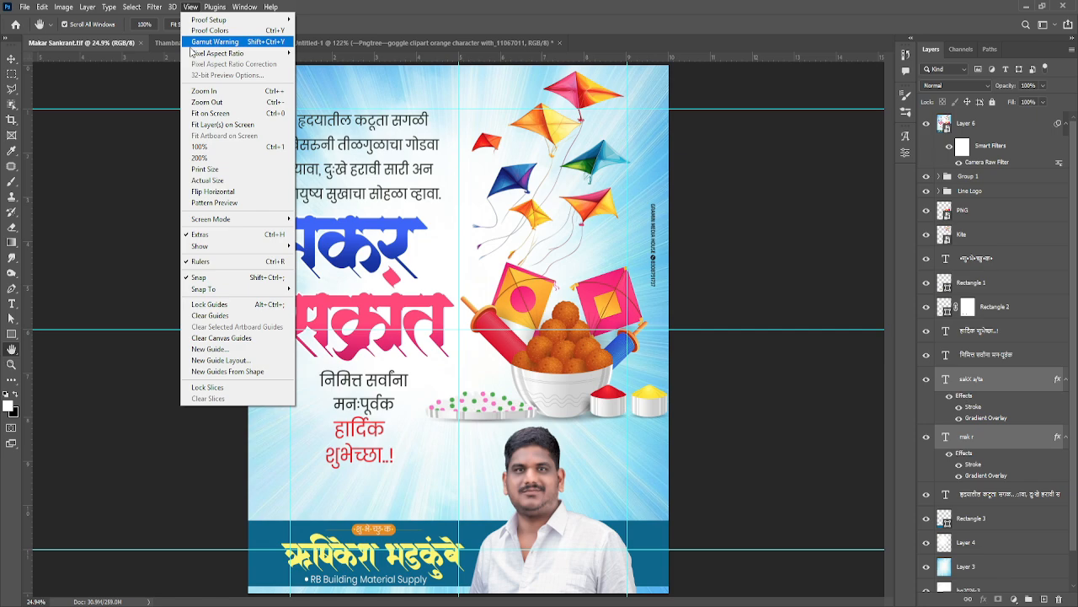
pyautogui.click(236, 317)
# Step: Examine the poster's heading, greeting text, kites, laddu bowl, portrait and name band up close, finishing with the whole poster fitted in view
pyautogui.scroll(1, 549, 313)
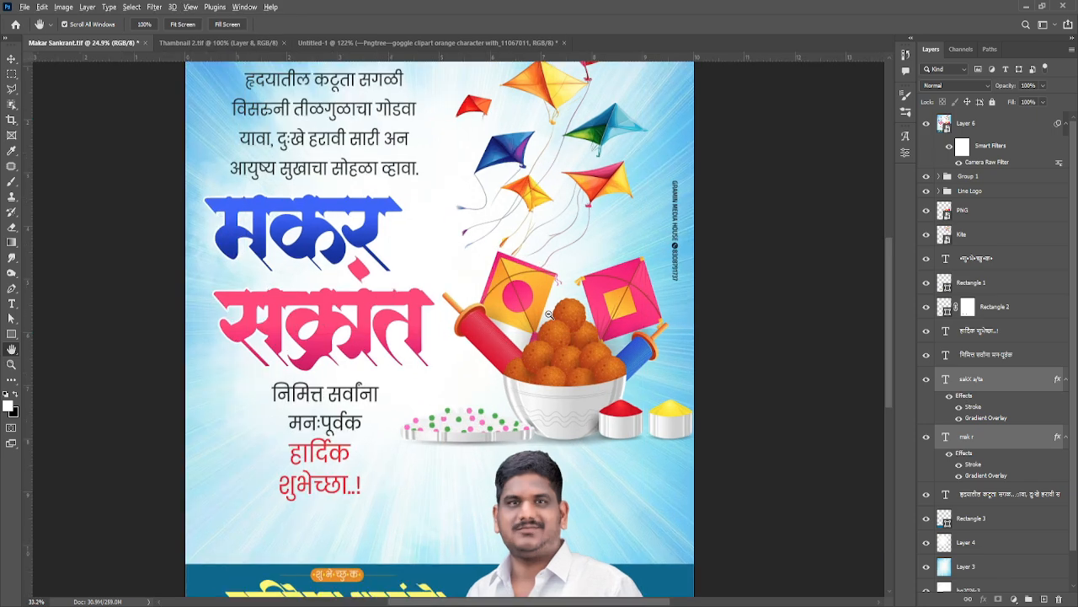
pyautogui.scroll(2, 548, 314)
pyautogui.scroll(-1, 548, 314)
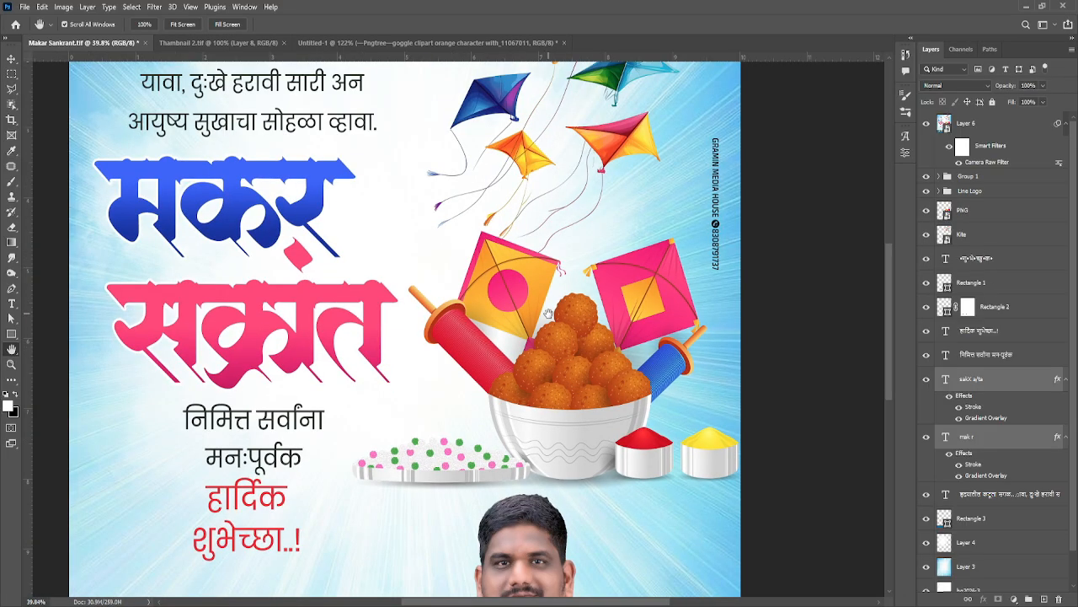
pyautogui.scroll(-5, 549, 311)
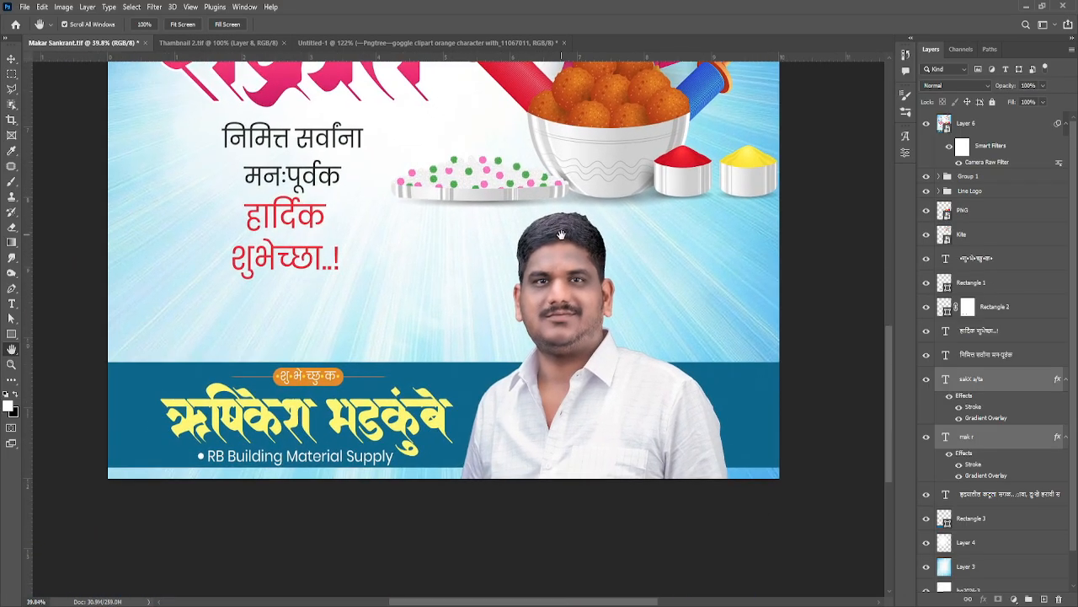
pyautogui.moveTo(561, 234); pyautogui.dragTo(579, 310)
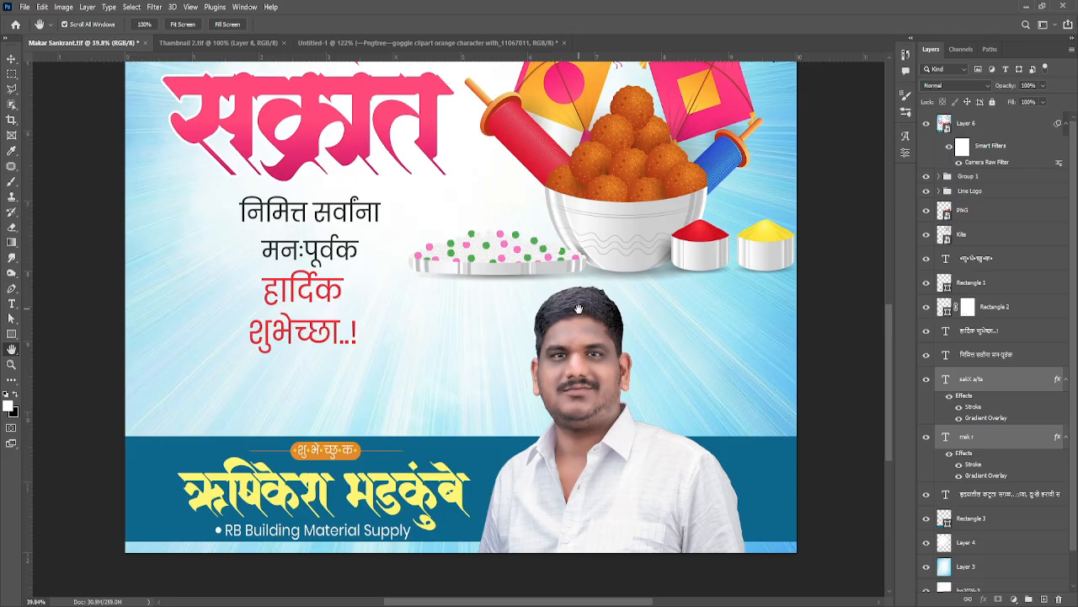
pyautogui.moveTo(579, 309); pyautogui.dragTo(562, 349)
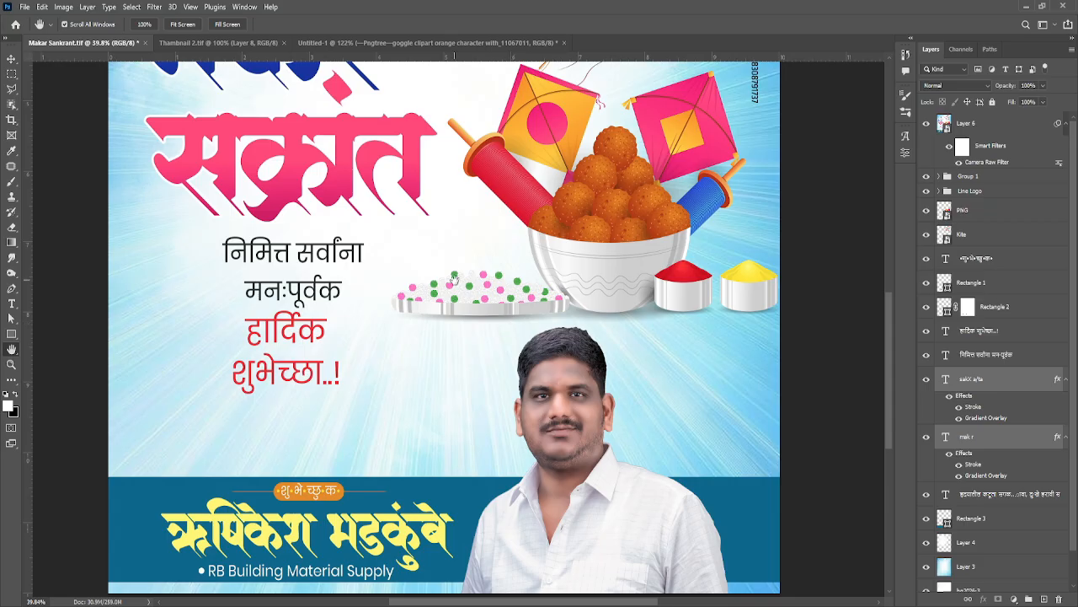
pyautogui.moveTo(455, 281); pyautogui.dragTo(448, 350)
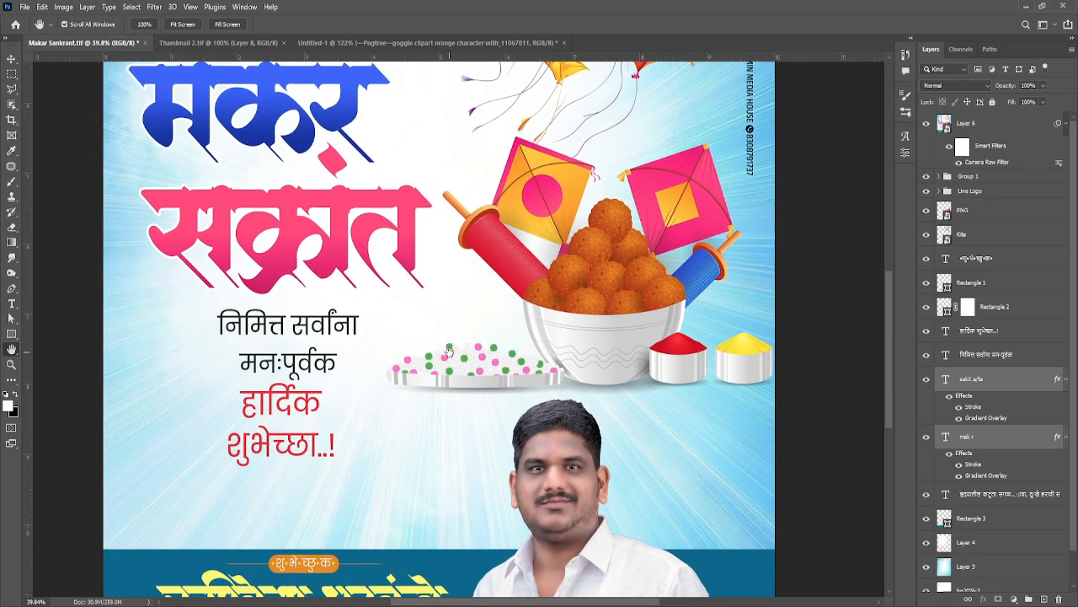
pyautogui.moveTo(488, 268); pyautogui.dragTo(491, 430)
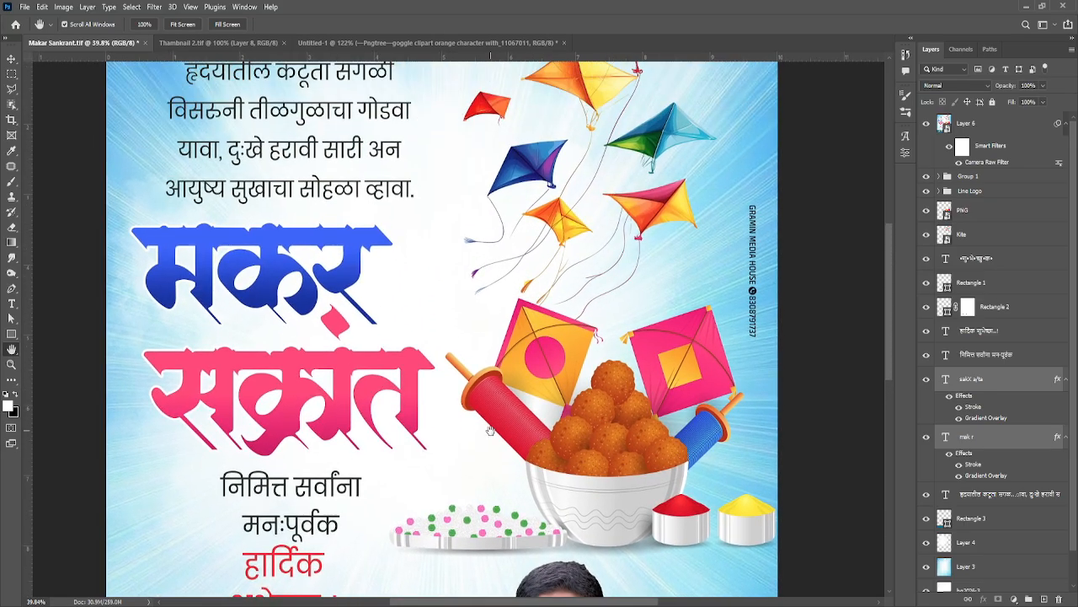
pyautogui.moveTo(499, 195); pyautogui.dragTo(505, 294)
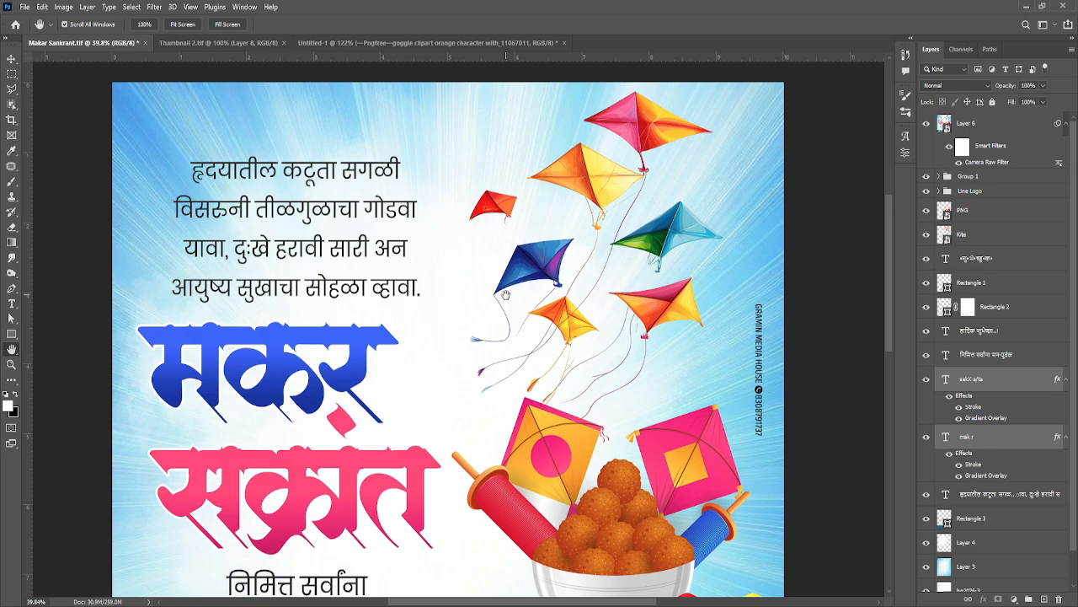
pyautogui.scroll(-3, 515, 335)
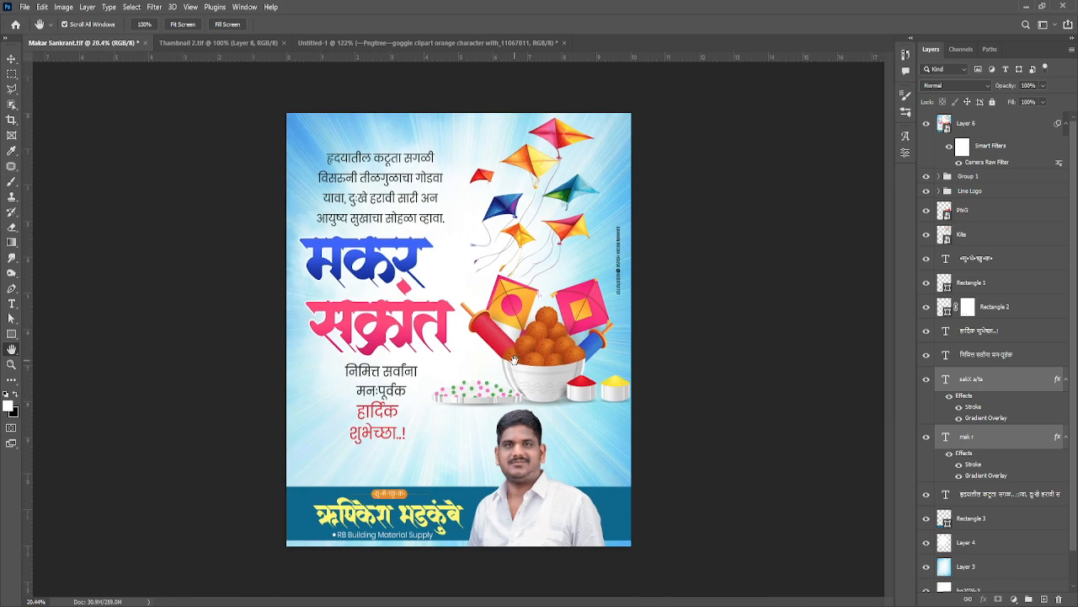
pyautogui.scroll(2, 514, 360)
pyautogui.scroll(-1, 514, 360)
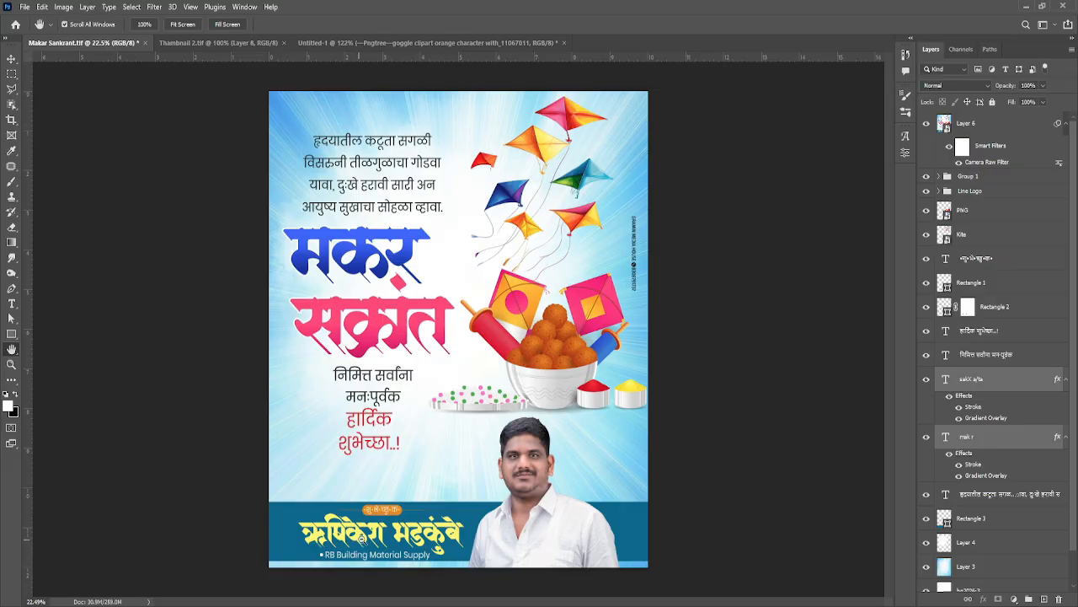
pyautogui.scroll(8, 354, 540)
pyautogui.scroll(-8, 355, 527)
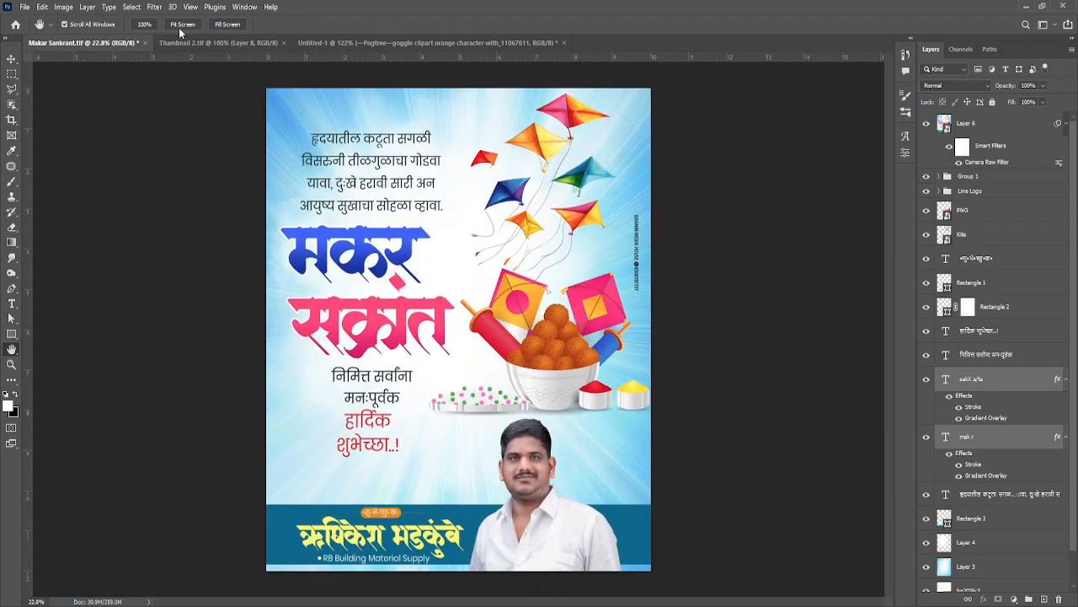
pyautogui.click(197, 24)
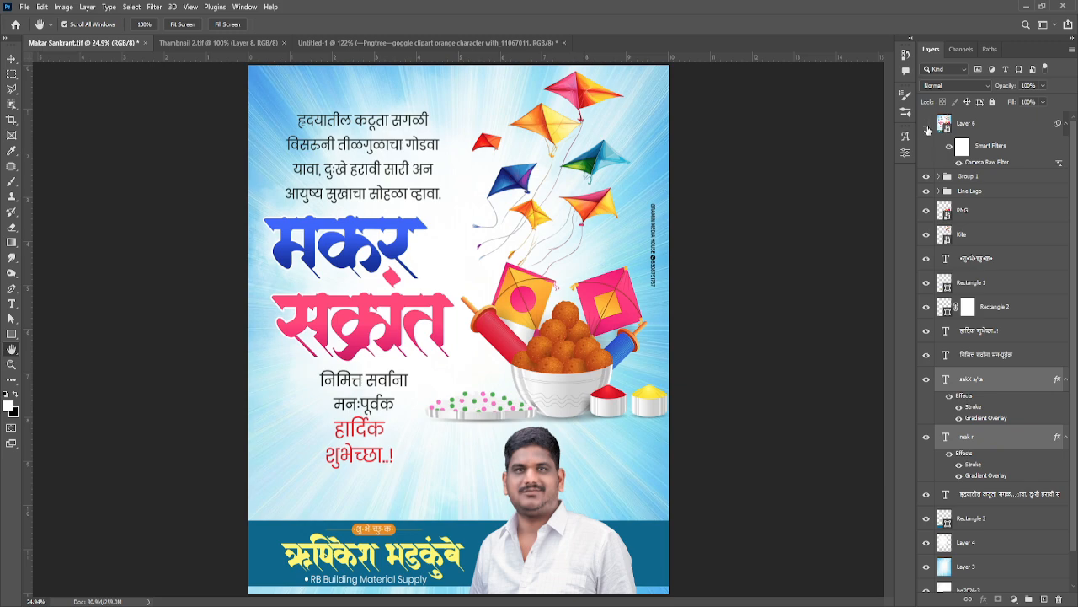
# Step: Hide every layer above bg2026-3 and delete the bg2026-3 background layer
pyautogui.moveTo(926, 174); pyautogui.dragTo(926, 544)
pyautogui.scroll(-2, 931, 474)
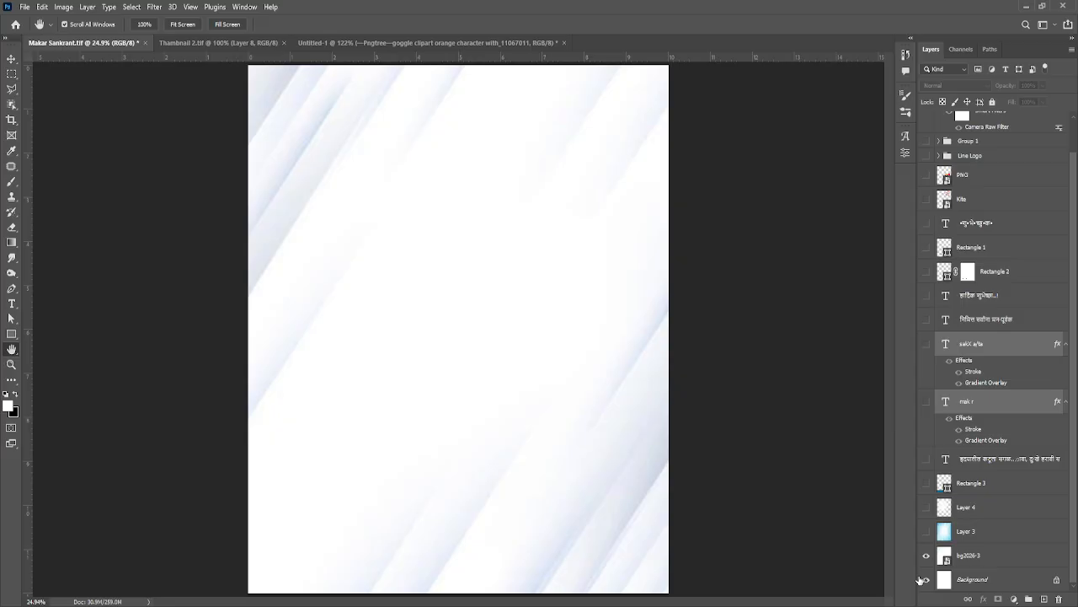
pyautogui.click(991, 561)
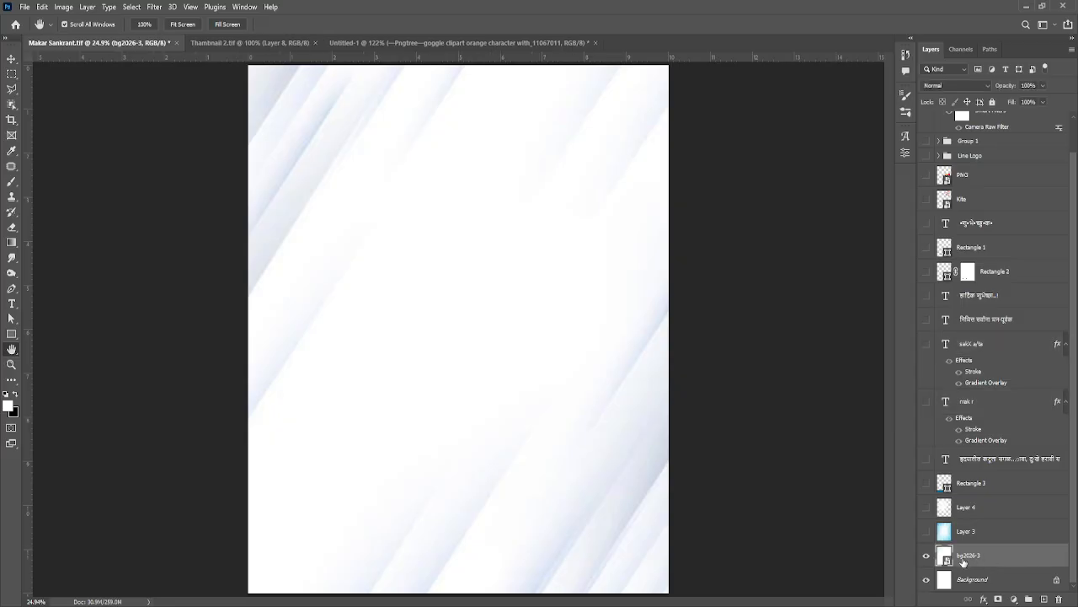
pyautogui.press('Delete')
# Step: Select Layer 3 and turn on its visibility to display the blue light-ray background
pyautogui.click(965, 553)
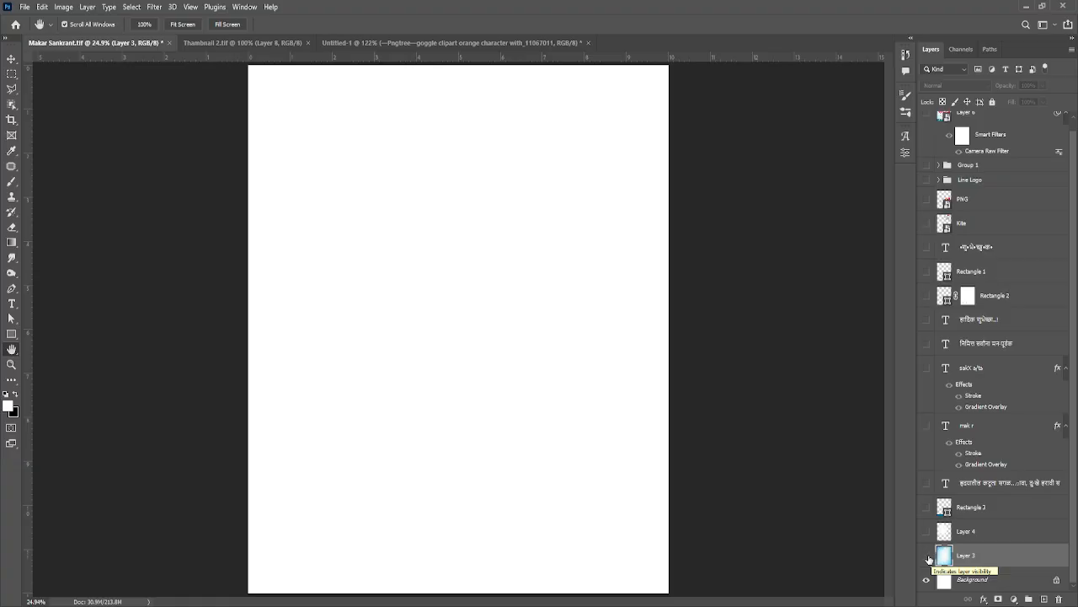
pyautogui.click(926, 556)
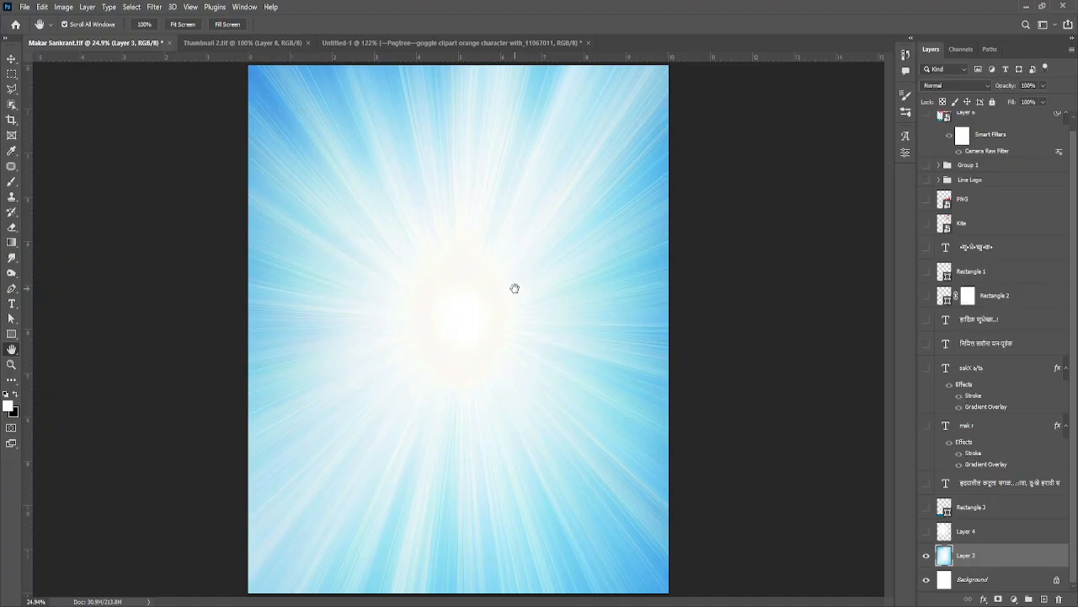
pyautogui.press('v')
pyautogui.moveTo(472, 281)
pyautogui.mouseDown()
pyautogui.moveTo(566, 282)
pyautogui.moveTo(458, 281)
pyautogui.moveTo(483, 289)
pyautogui.moveTo(476, 283)
pyautogui.mouseUp()
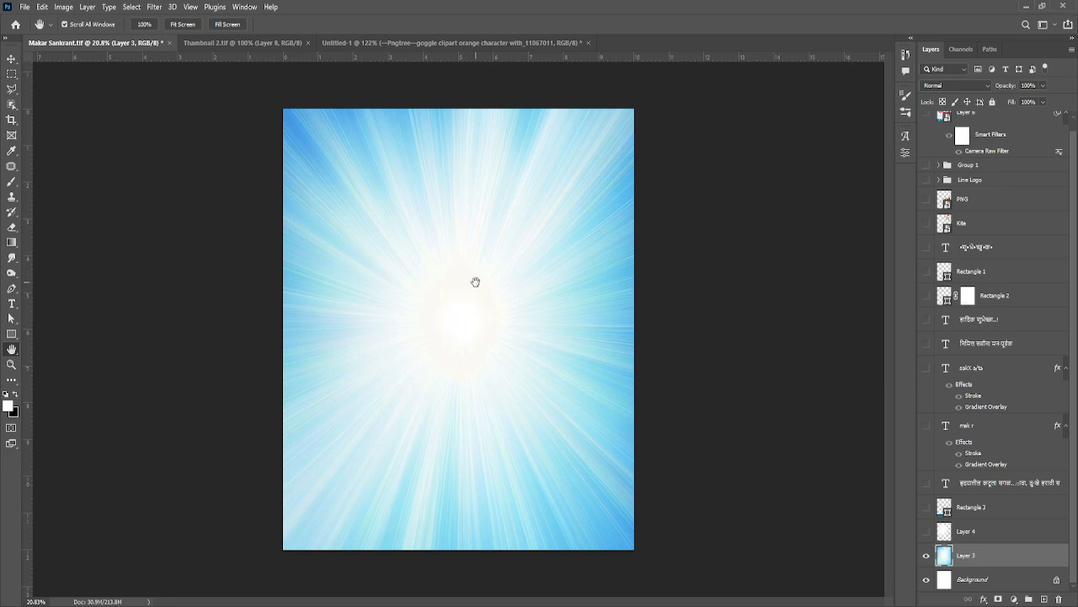
pyautogui.moveTo(468, 289)
pyautogui.mouseDown()
pyautogui.moveTo(498, 291)
pyautogui.moveTo(474, 284)
pyautogui.mouseUp()
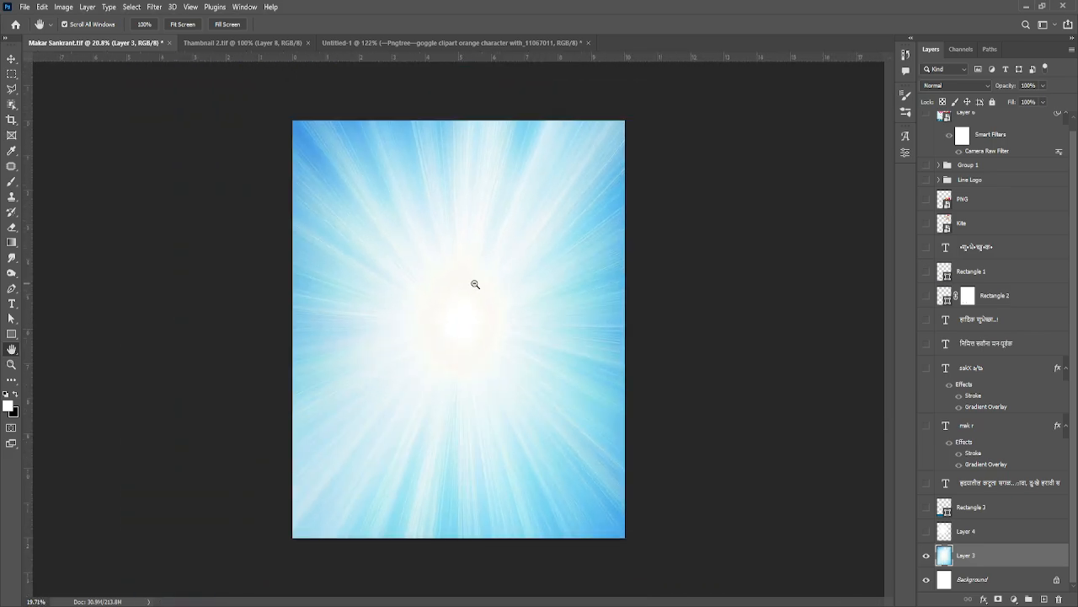
# Step: Turn on Layer 4's white cloud glow over the background, toggling its visibility to compare with and without it
pyautogui.click(928, 531)
pyautogui.click(933, 532)
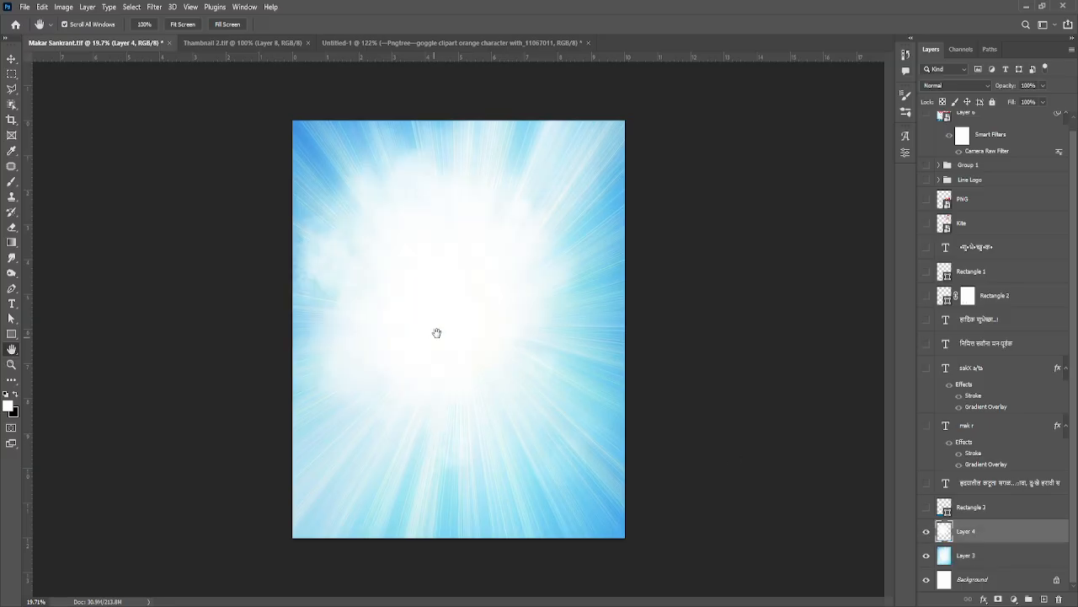
pyautogui.click(925, 533)
pyautogui.click(927, 532)
pyautogui.moveTo(569, 365); pyautogui.dragTo(695, 416)
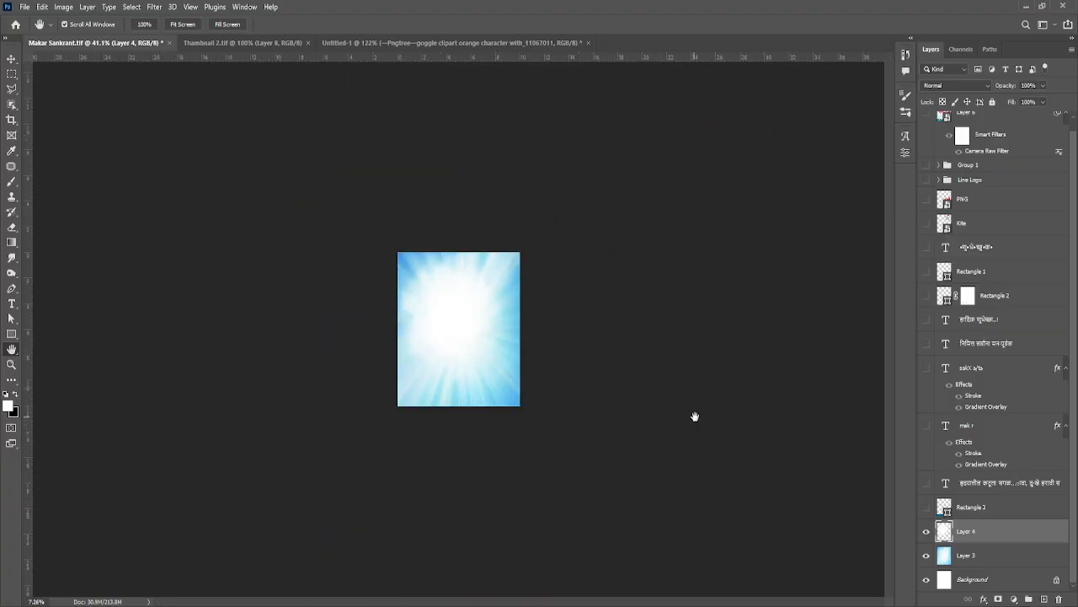
pyautogui.moveTo(464, 372); pyautogui.dragTo(511, 382)
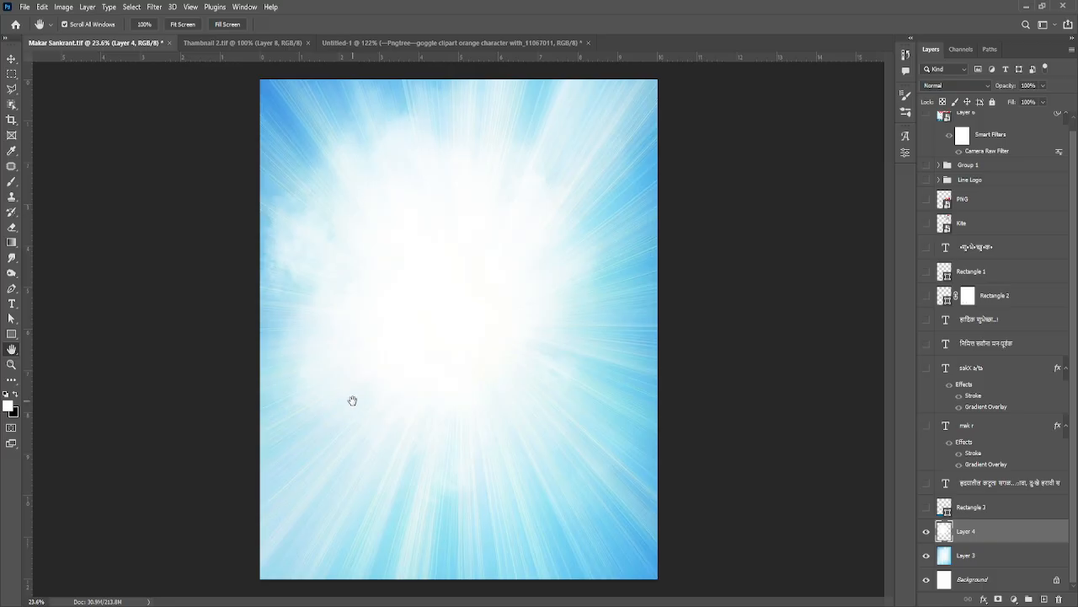
pyautogui.click(12, 334)
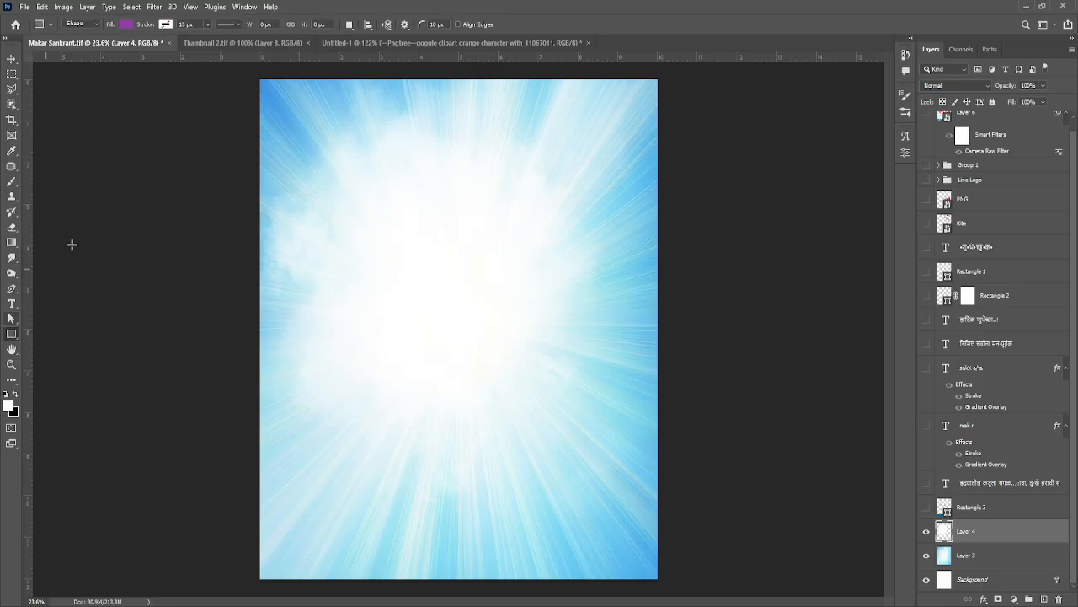
pyautogui.moveTo(279, 117); pyautogui.dragTo(472, 473)
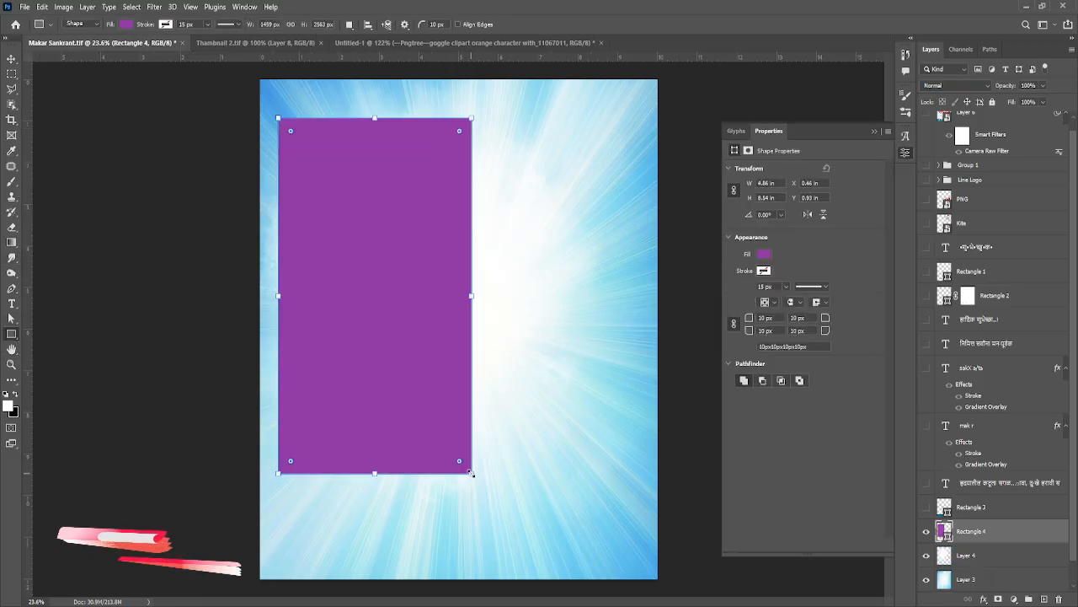
pyautogui.press('Delete')
pyautogui.click(876, 132)
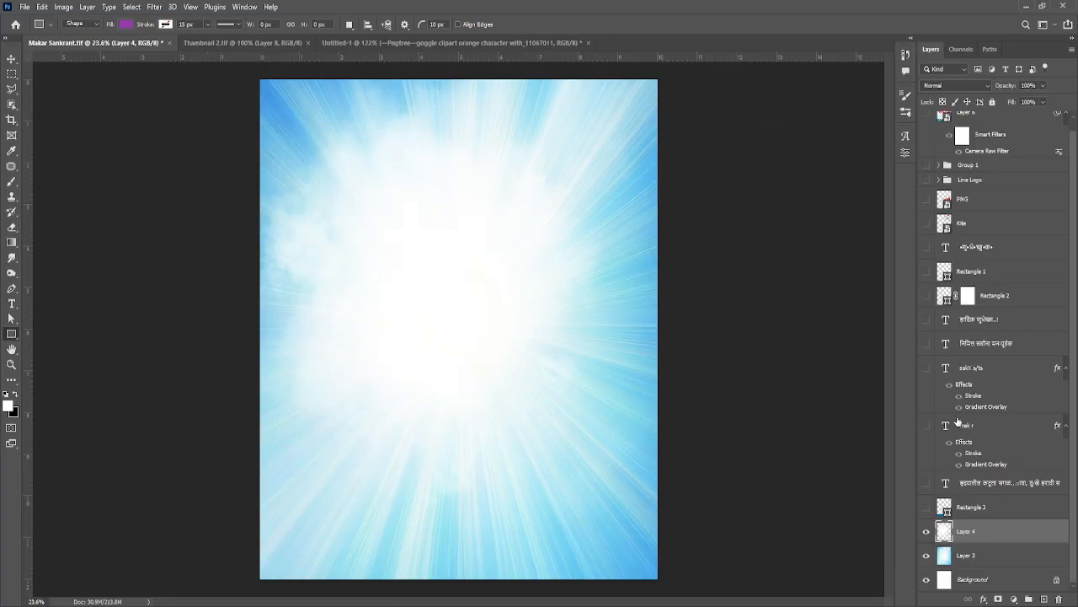
# Step: Show and select the Rectangle 3 layer, and inspect its dark blue band across the lower part of the poster
pyautogui.click(926, 507)
pyautogui.click(963, 516)
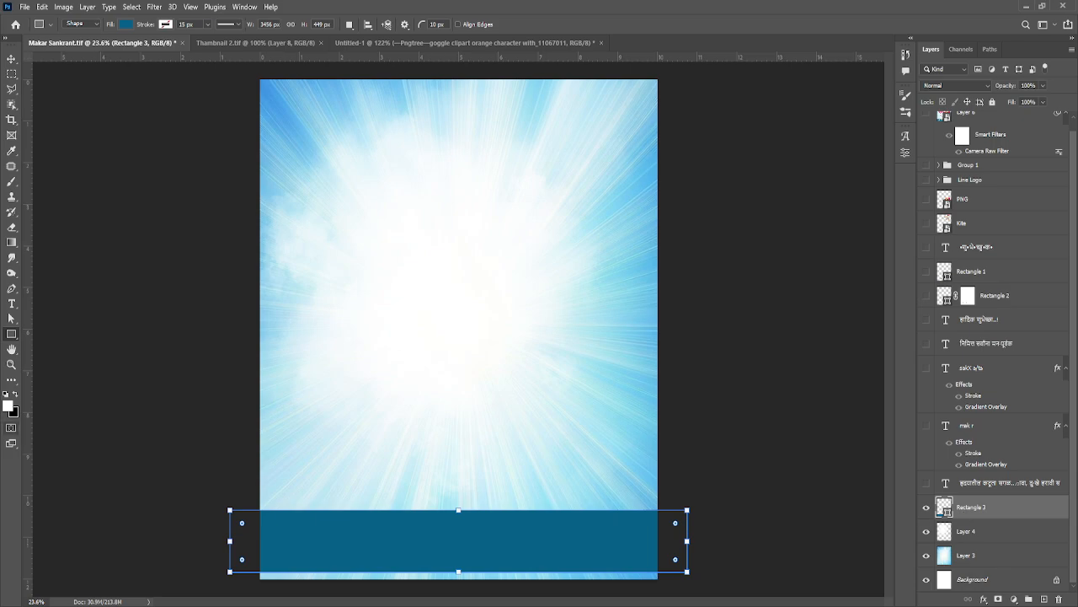
pyautogui.click(11, 348)
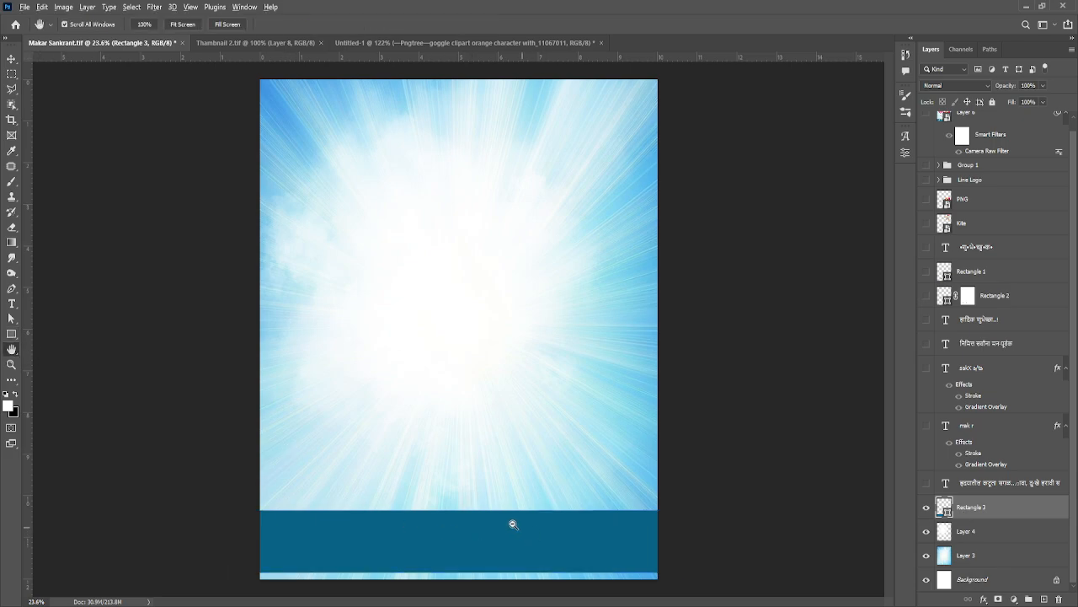
pyautogui.scroll(6, 507, 505)
pyautogui.moveTo(506, 503); pyautogui.dragTo(522, 356)
pyautogui.scroll(-2, 548, 266)
pyautogui.scroll(-1, 548, 267)
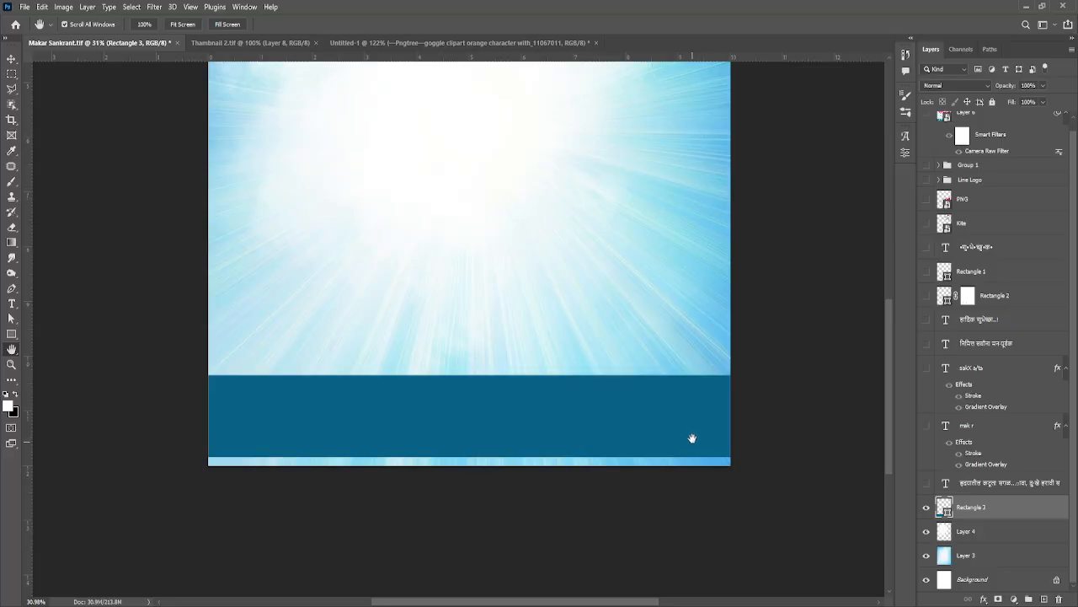
pyautogui.moveTo(693, 294); pyautogui.dragTo(672, 345)
pyautogui.scroll(-2, 654, 356)
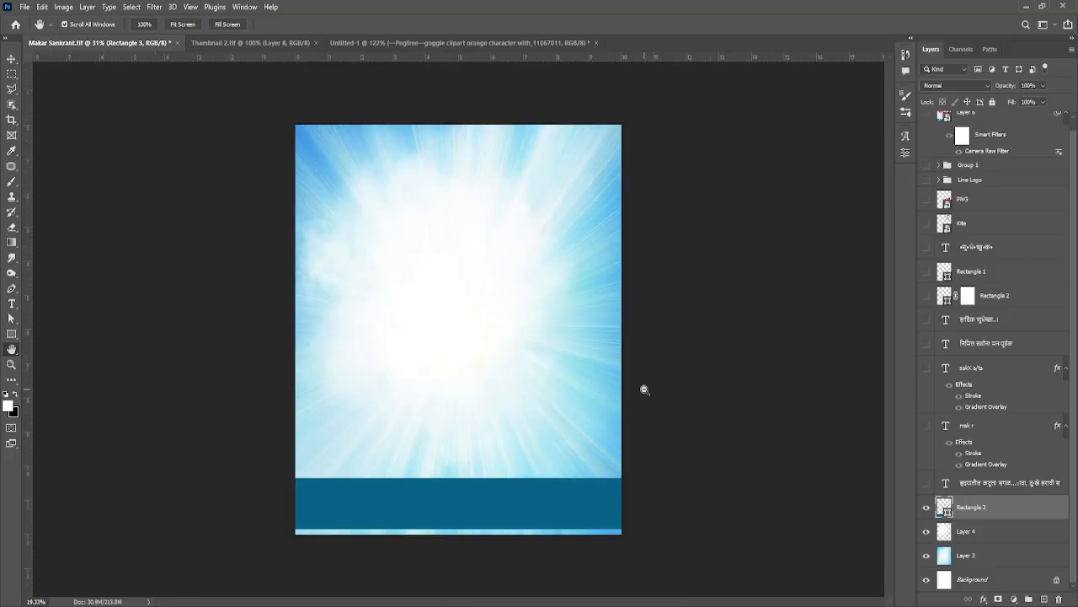
pyautogui.scroll(1, 644, 390)
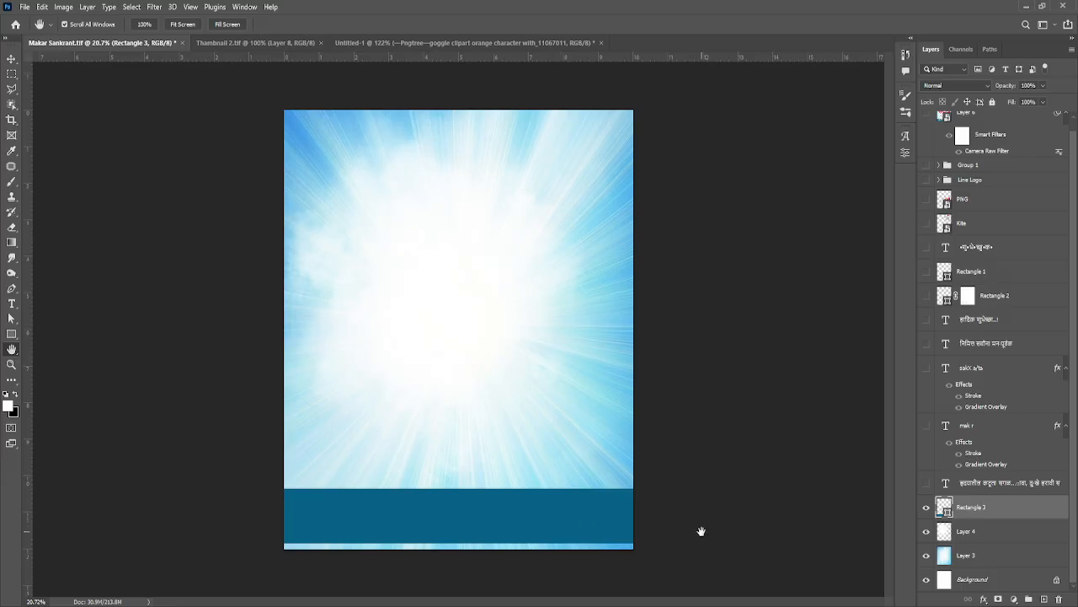
# Step: Show and select the four-line Marathi verse text layer above Rectangle 3, and check its font settings by selecting all its text
pyautogui.click(926, 486)
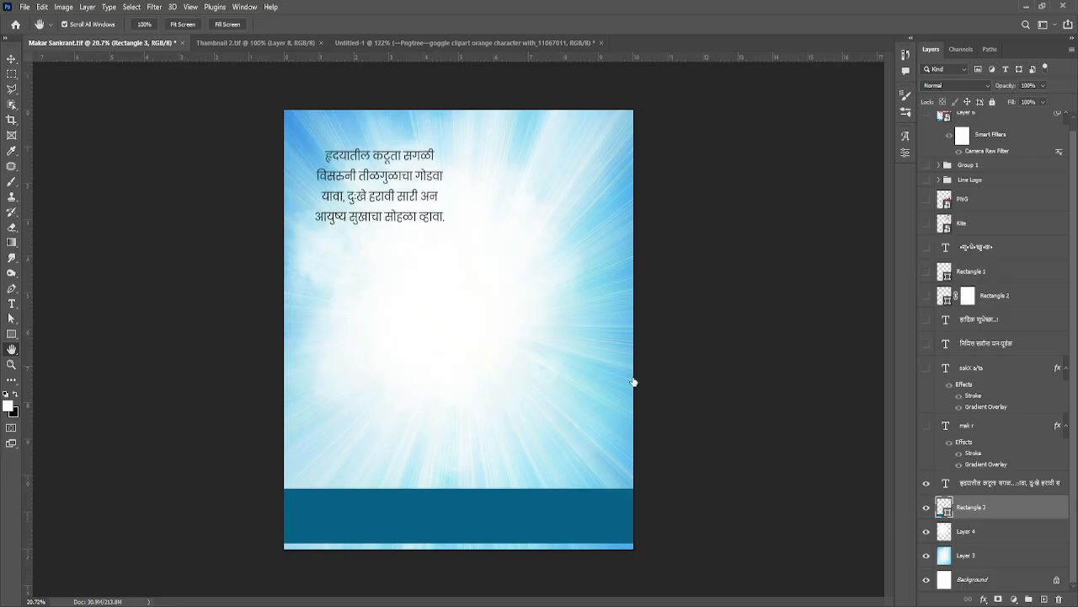
pyautogui.click(994, 483)
pyautogui.press('t')
pyautogui.click(378, 203)
pyautogui.hotkey('ctrl', 'a')
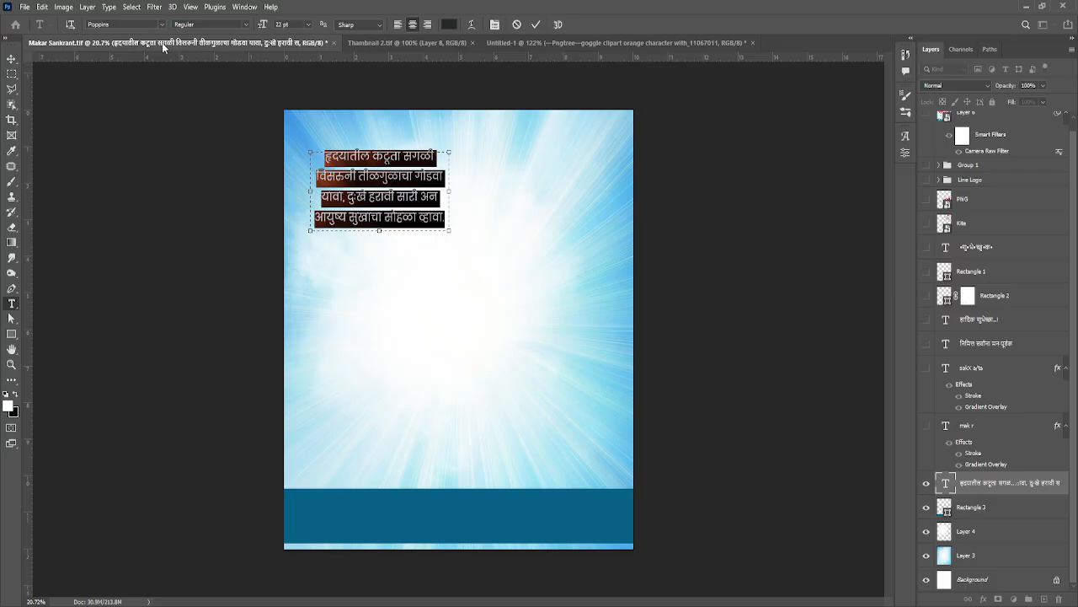
pyautogui.click(536, 25)
# Step: Examine the wording and placement of the four-line verse up close, and view it against the whole poster
pyautogui.scroll(4, 386, 165)
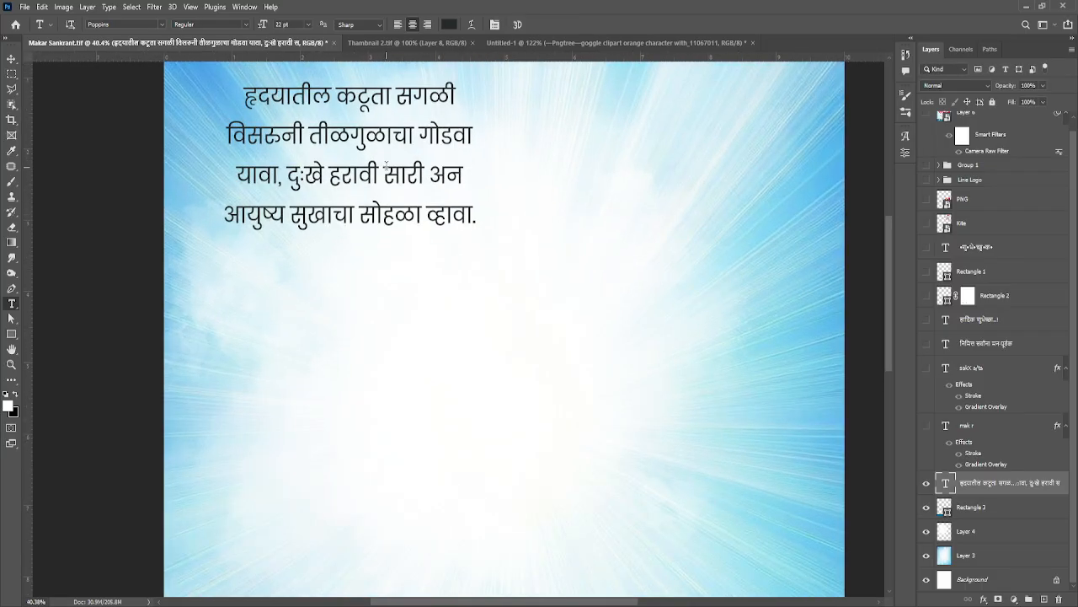
pyautogui.scroll(3, 386, 168)
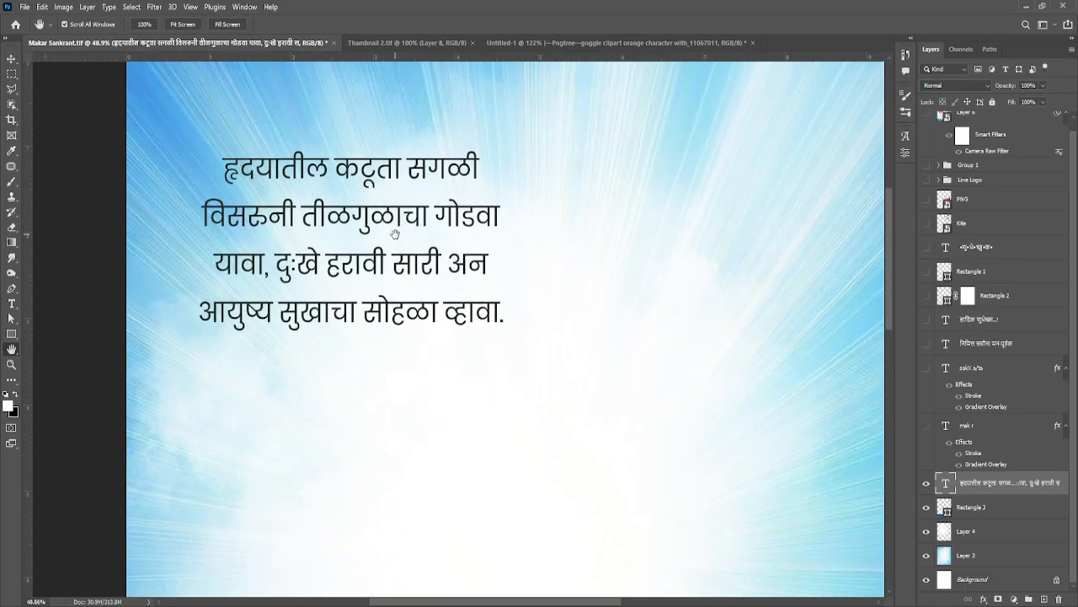
pyautogui.scroll(1, 378, 212)
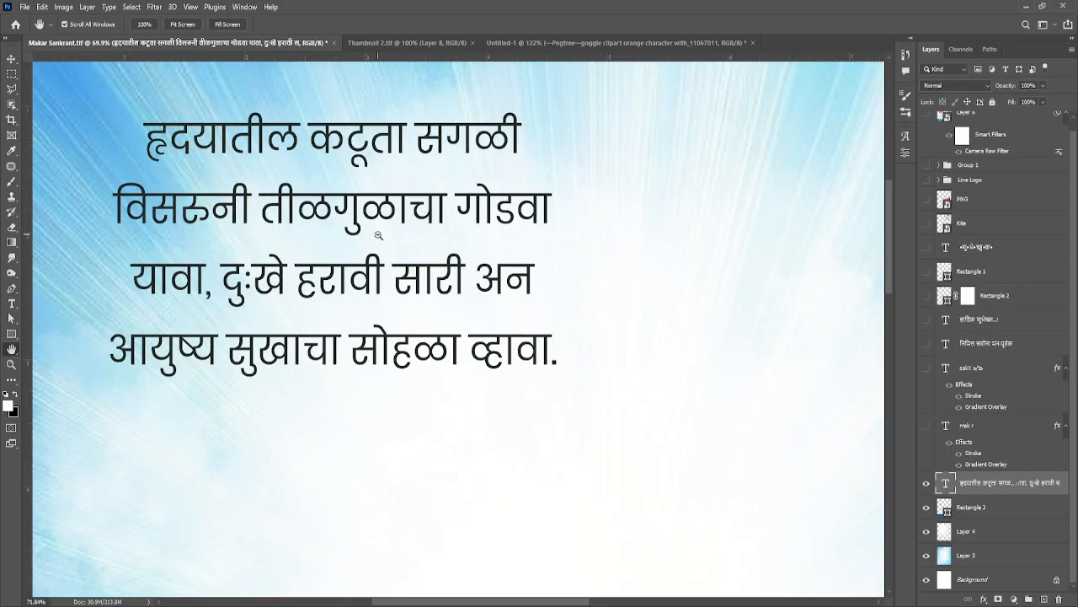
pyautogui.scroll(-2, 382, 200)
pyautogui.scroll(2, 375, 195)
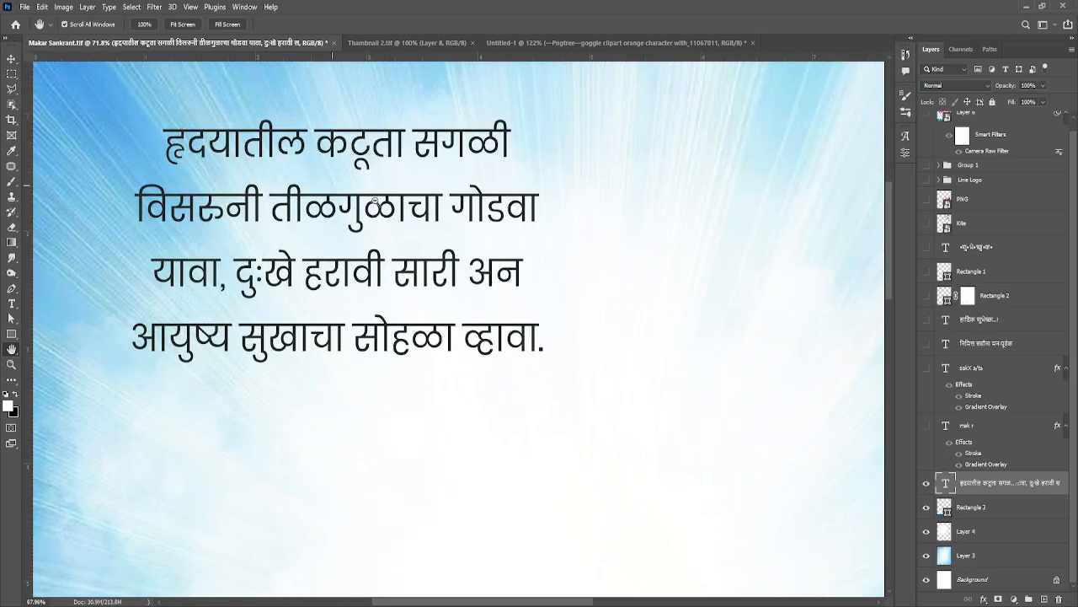
pyautogui.moveTo(370, 193); pyautogui.dragTo(376, 242)
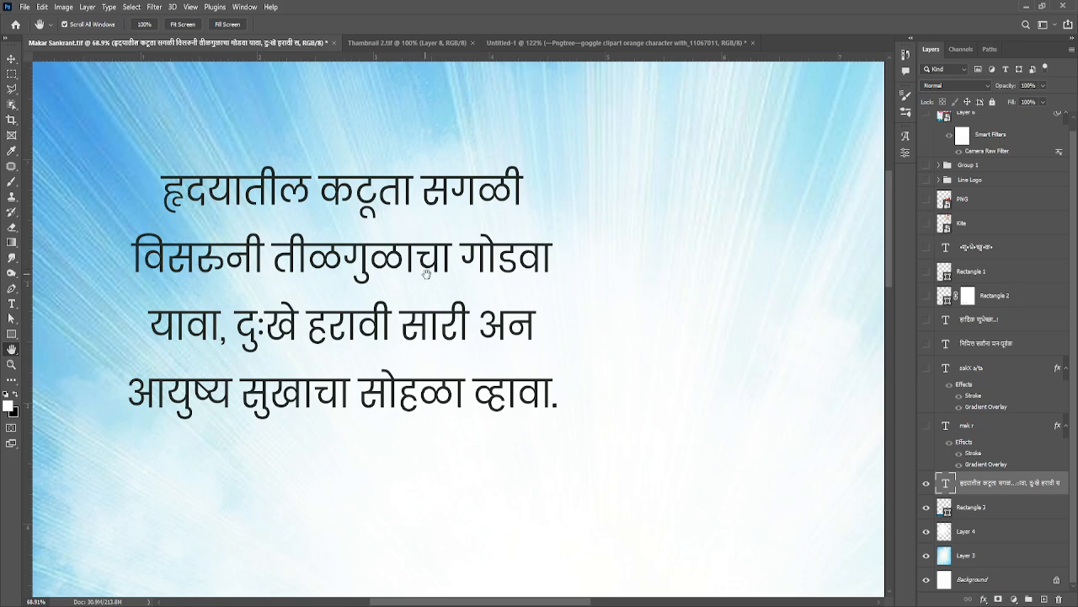
pyautogui.scroll(-5, 442, 277)
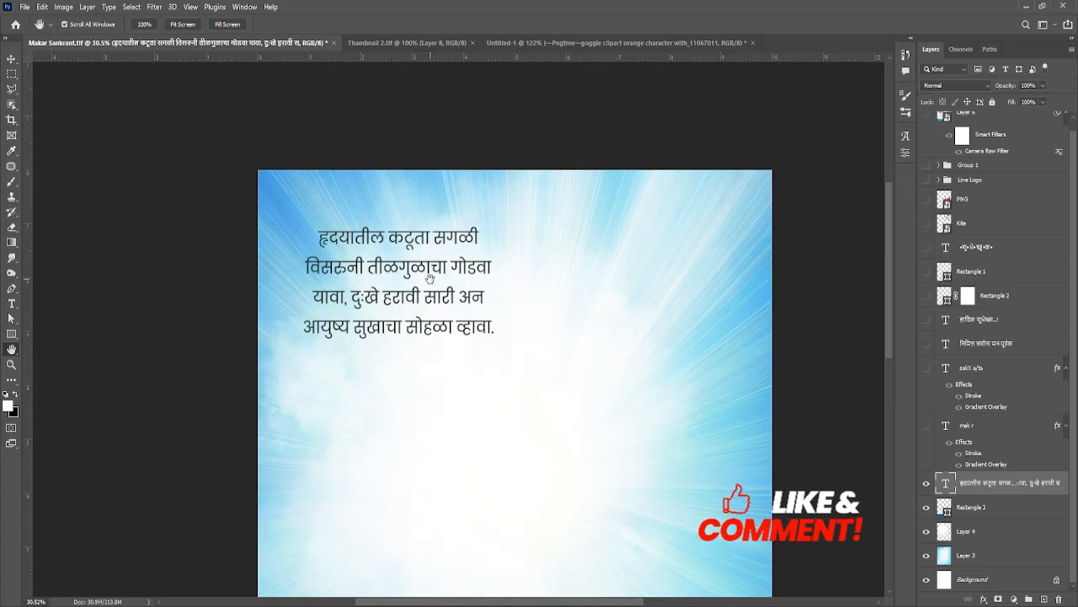
pyautogui.moveTo(686, 418); pyautogui.dragTo(651, 314)
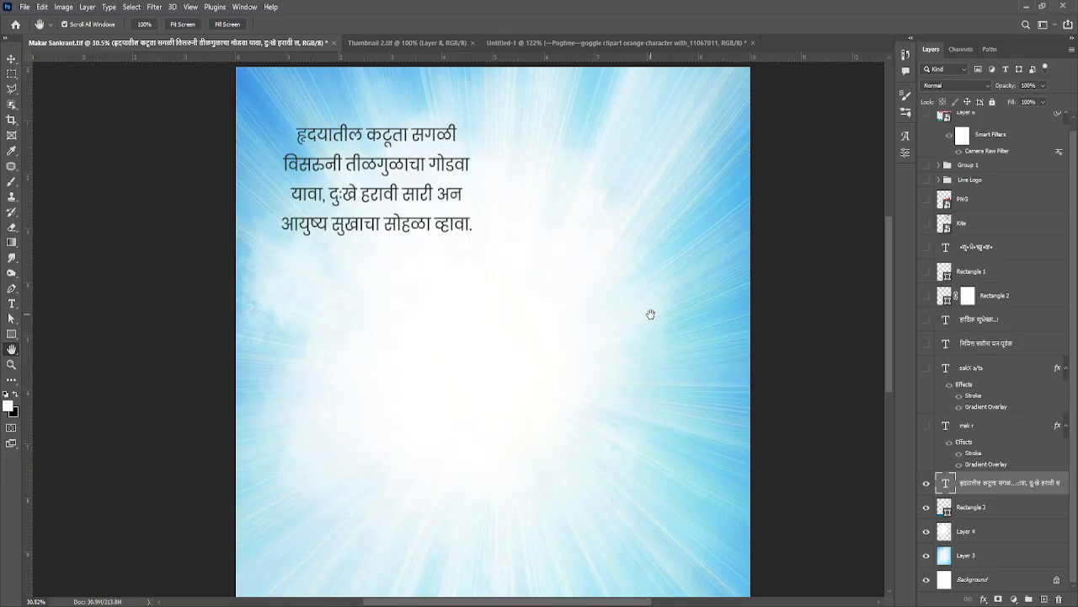
pyautogui.scroll(-3, 635, 366)
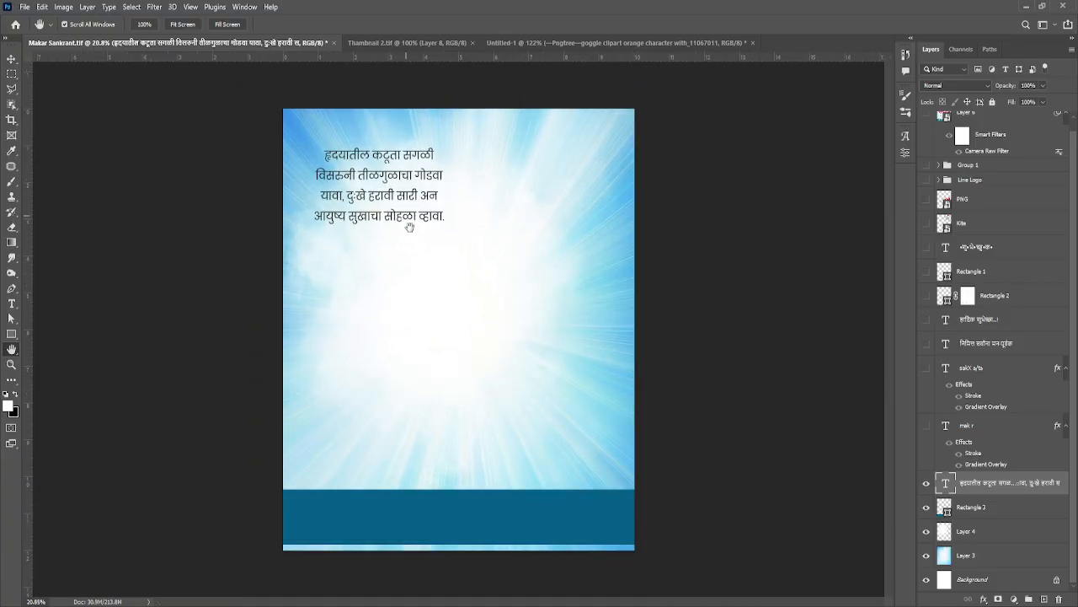
# Step: Show and select the mak r text layer for the मकर title, and check its font settings
pyautogui.click(926, 429)
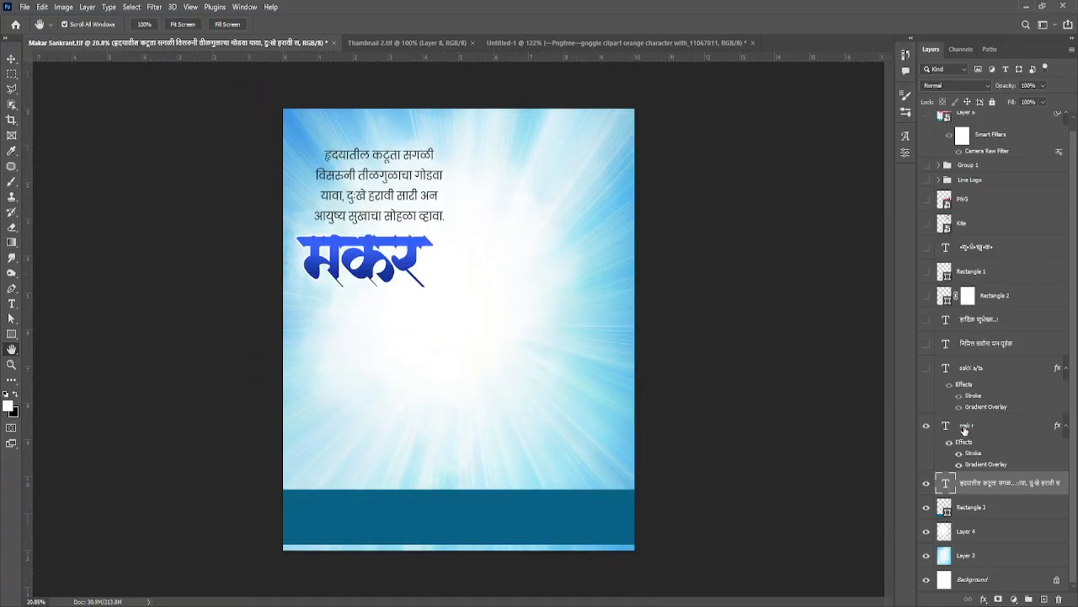
pyautogui.click(966, 428)
pyautogui.press('t')
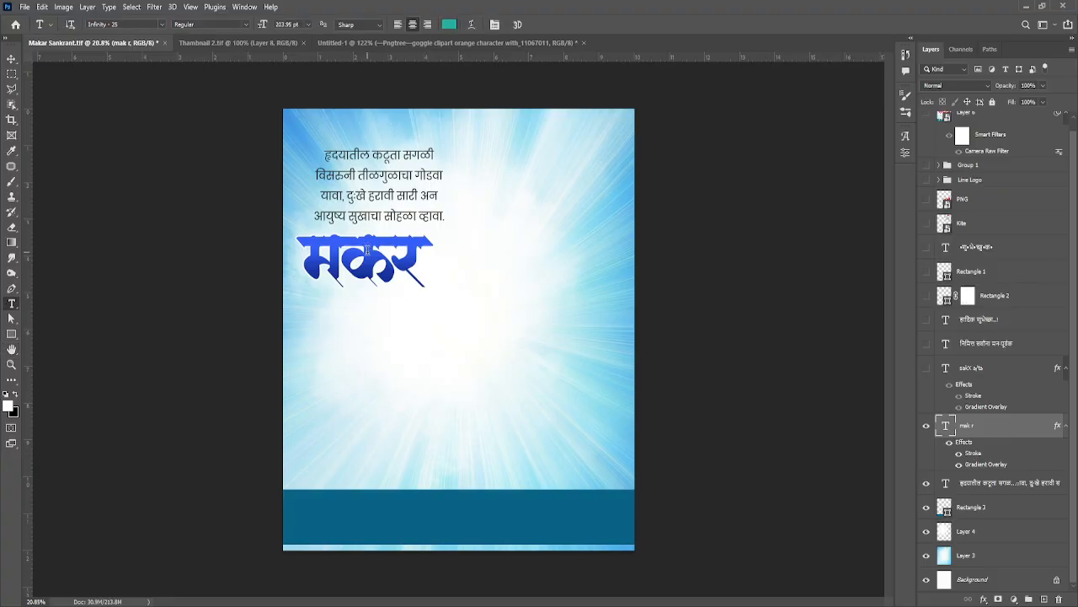
pyautogui.click(370, 257)
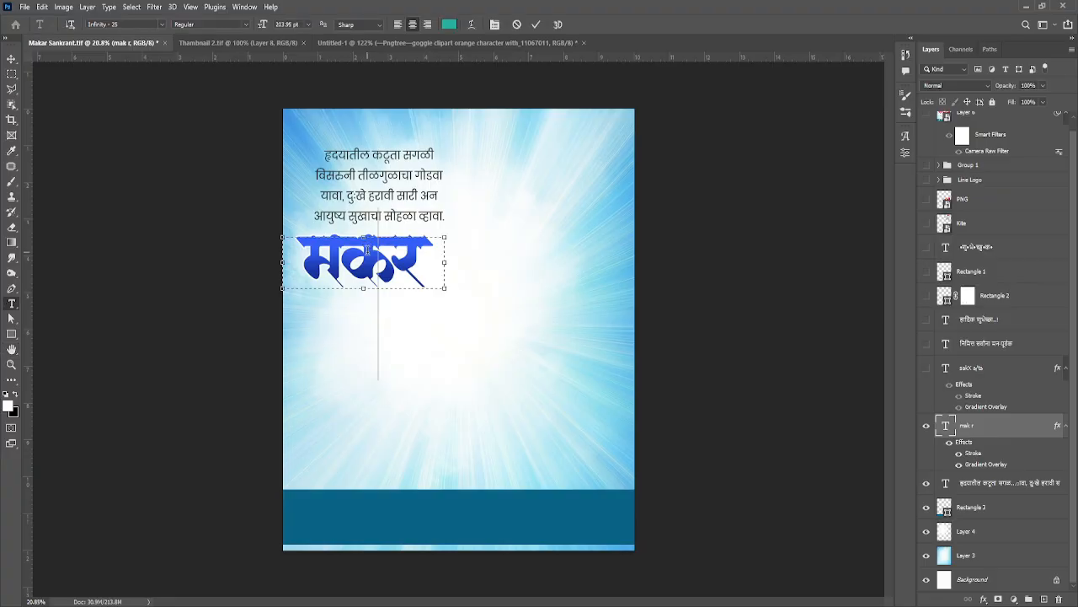
pyautogui.click(522, 27)
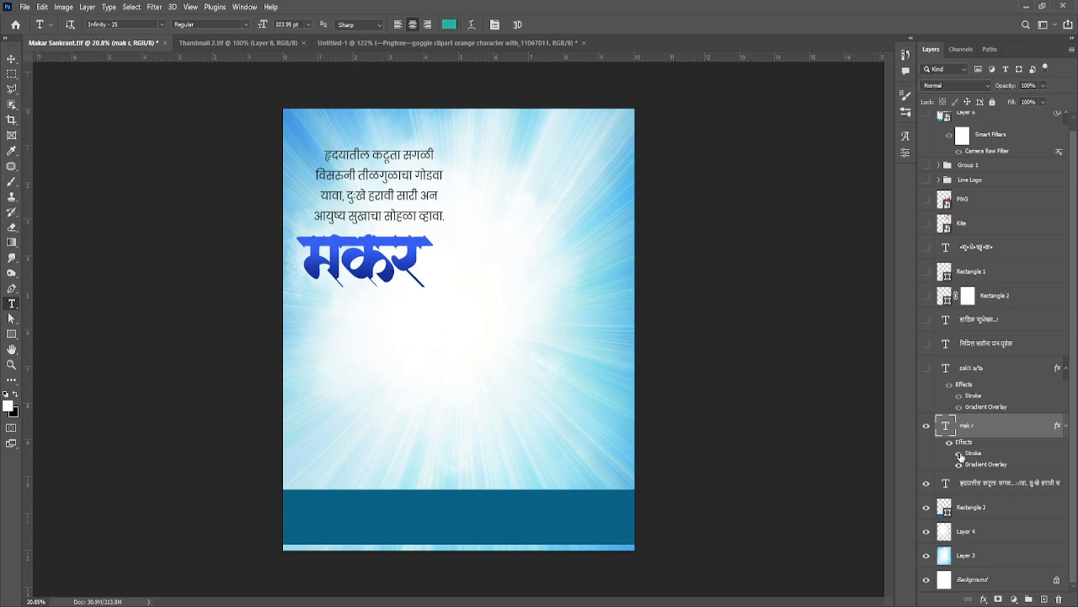
# Step: Compare the मकर title with and without its Gradient Overlay, and examine its blue gradient and white stroke up close
pyautogui.click(959, 465)
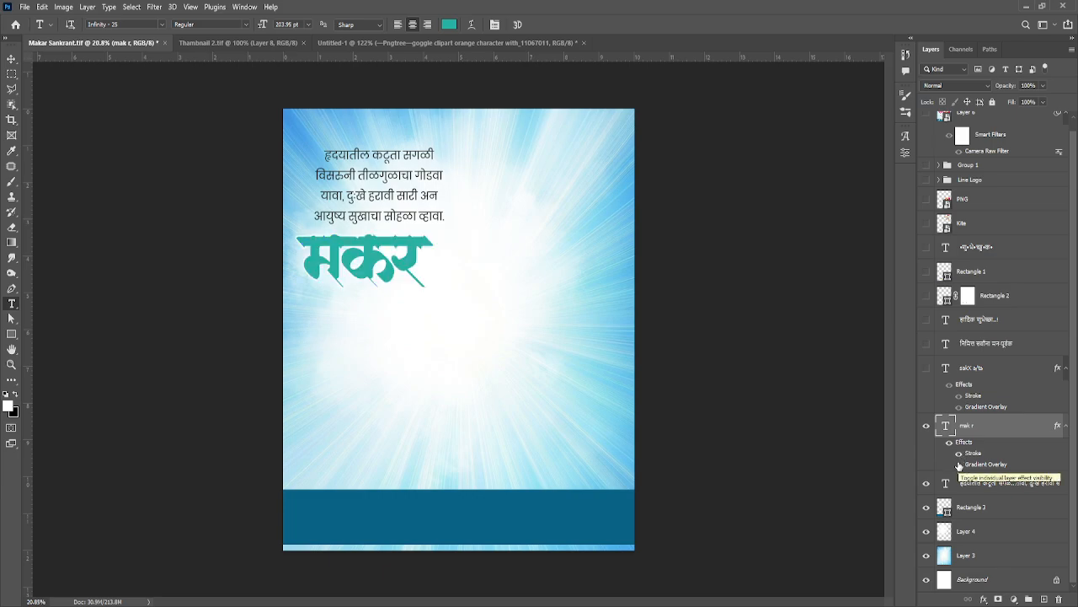
pyautogui.click(958, 464)
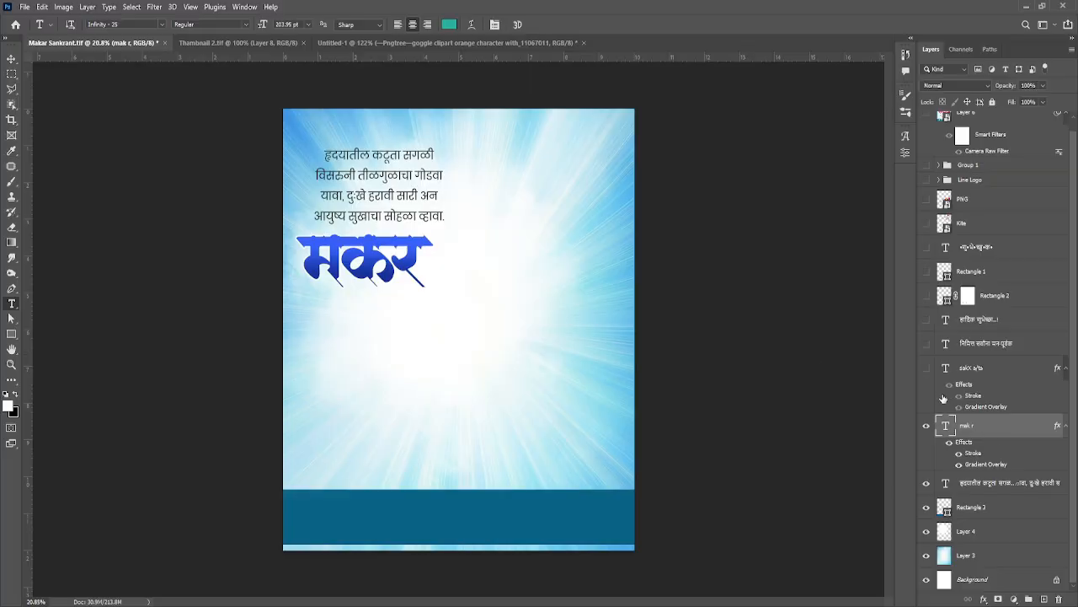
pyautogui.press('h')
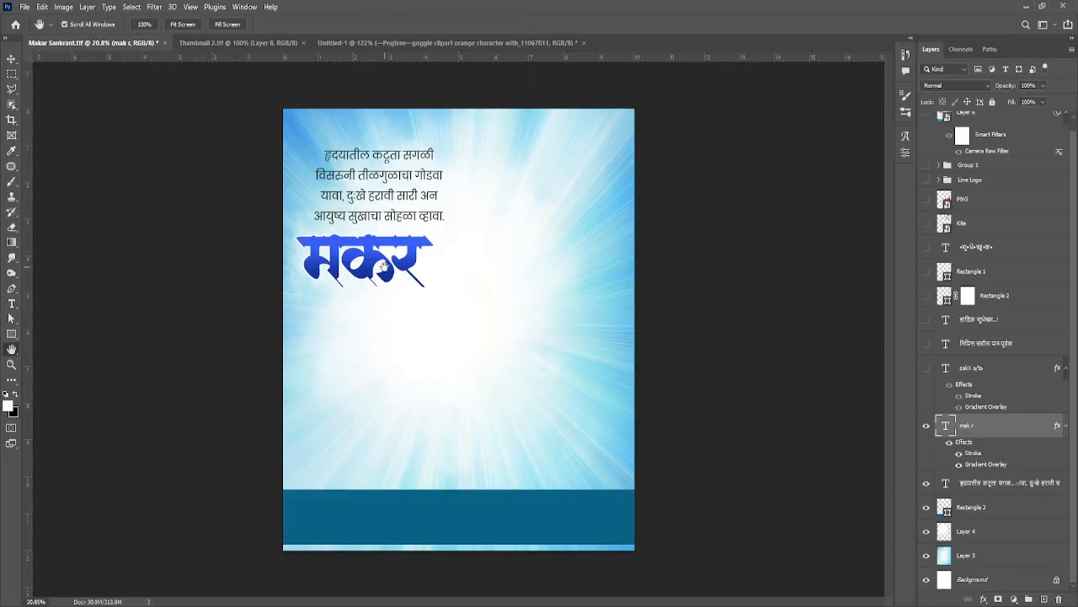
pyautogui.moveTo(384, 265); pyautogui.dragTo(466, 275)
pyautogui.moveTo(426, 236); pyautogui.dragTo(545, 347)
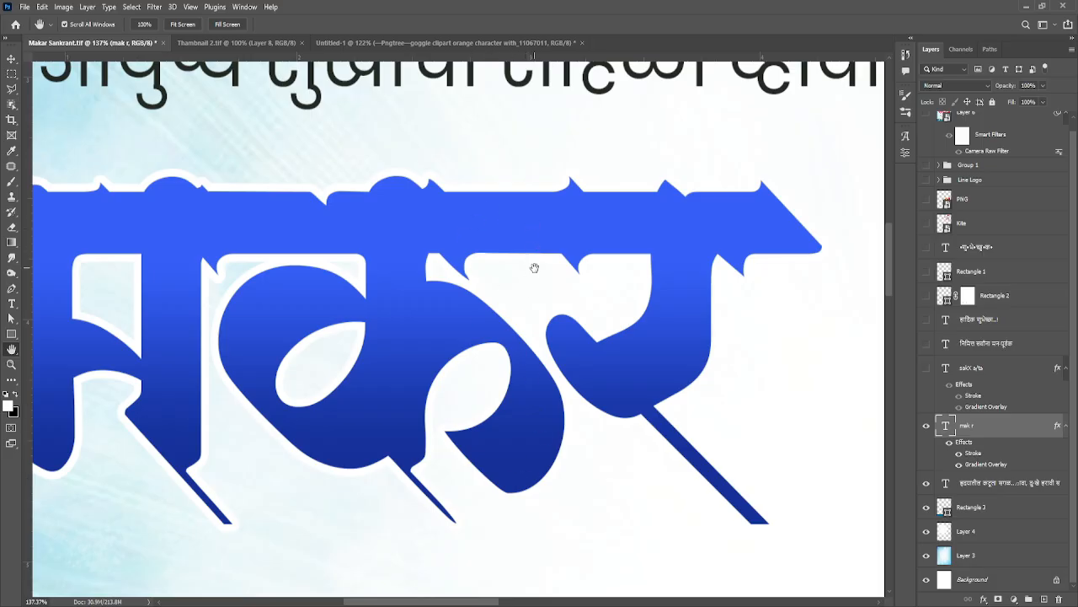
pyautogui.moveTo(569, 279); pyautogui.dragTo(519, 273)
pyautogui.moveTo(590, 326); pyautogui.dragTo(518, 300)
pyautogui.moveTo(518, 301); pyautogui.dragTo(513, 301)
pyautogui.scroll(-3, 629, 323)
pyautogui.moveTo(633, 334); pyautogui.dragTo(576, 288)
pyautogui.scroll(-1, 576, 288)
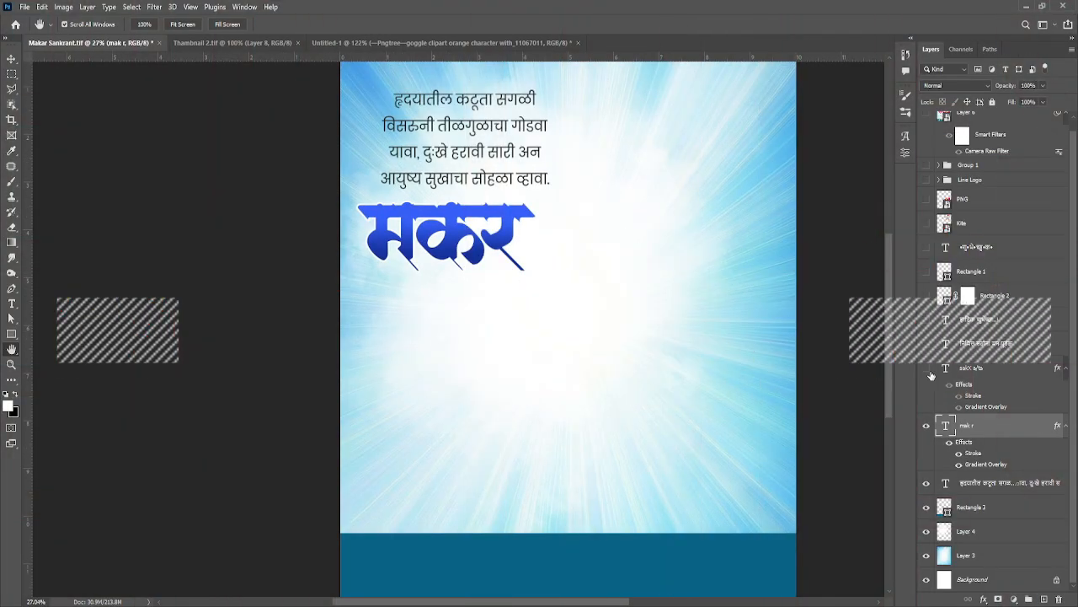
# Step: Show and select the sakX a/ta text layer for the pink सक्रांत title, and inspect its gradient and stroke
pyautogui.click(927, 368)
pyautogui.click(983, 372)
pyautogui.moveTo(436, 302); pyautogui.dragTo(502, 316)
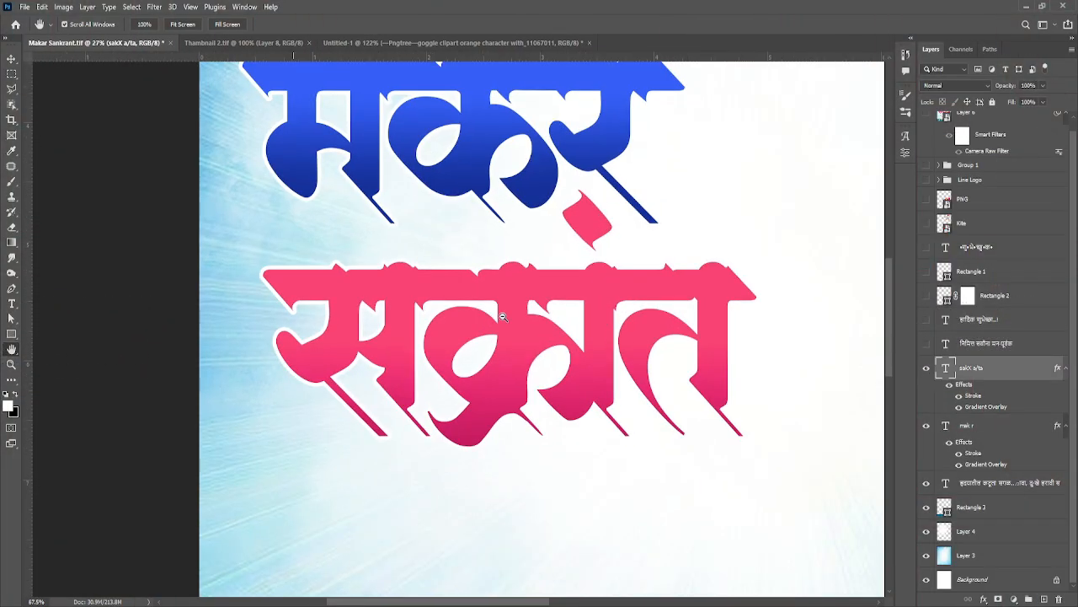
pyautogui.moveTo(591, 341)
pyautogui.mouseDown()
pyautogui.moveTo(606, 345)
pyautogui.moveTo(595, 341)
pyautogui.mouseUp()
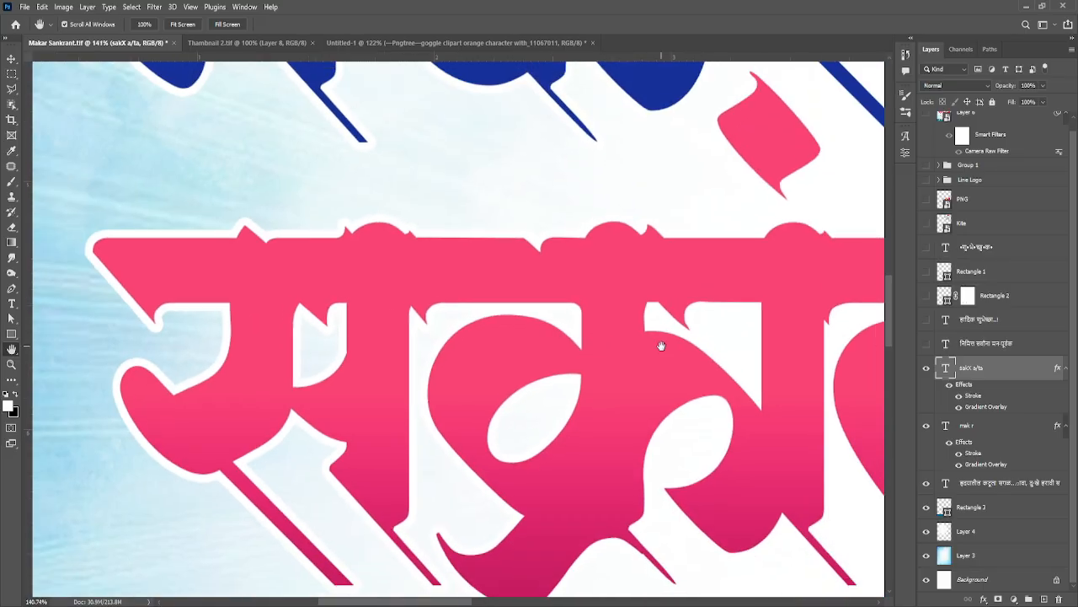
pyautogui.moveTo(662, 345); pyautogui.dragTo(576, 304)
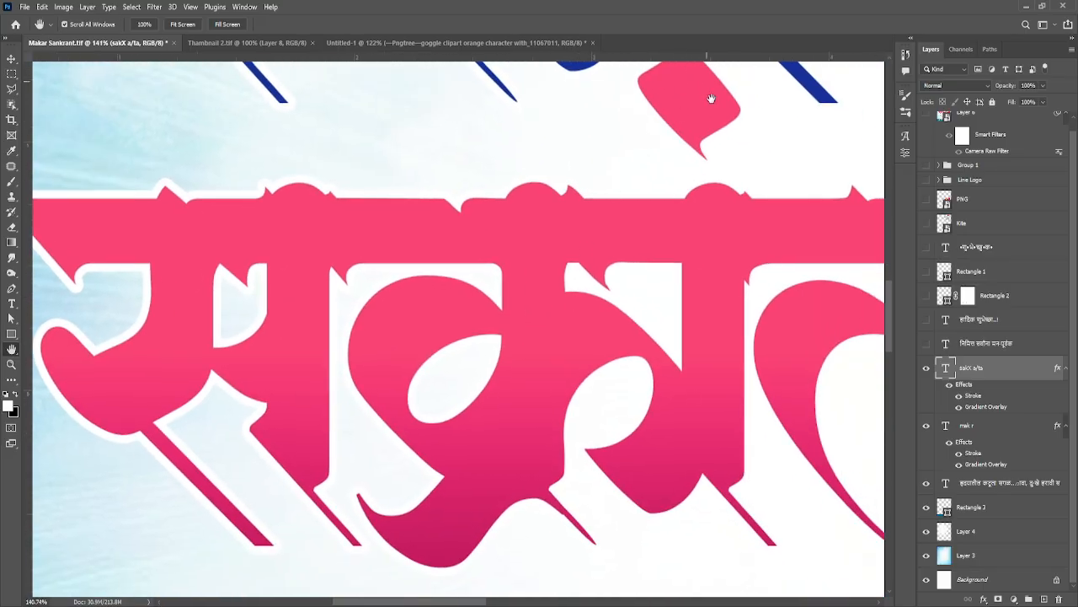
pyautogui.moveTo(666, 415); pyautogui.dragTo(638, 426)
pyautogui.scroll(-6, 640, 393)
pyautogui.moveTo(690, 360); pyautogui.dragTo(587, 457)
# Step: Show and select the निमित्त सर्वांना मनःपूर्वक text layer below the सक्रांत title
pyautogui.click(926, 344)
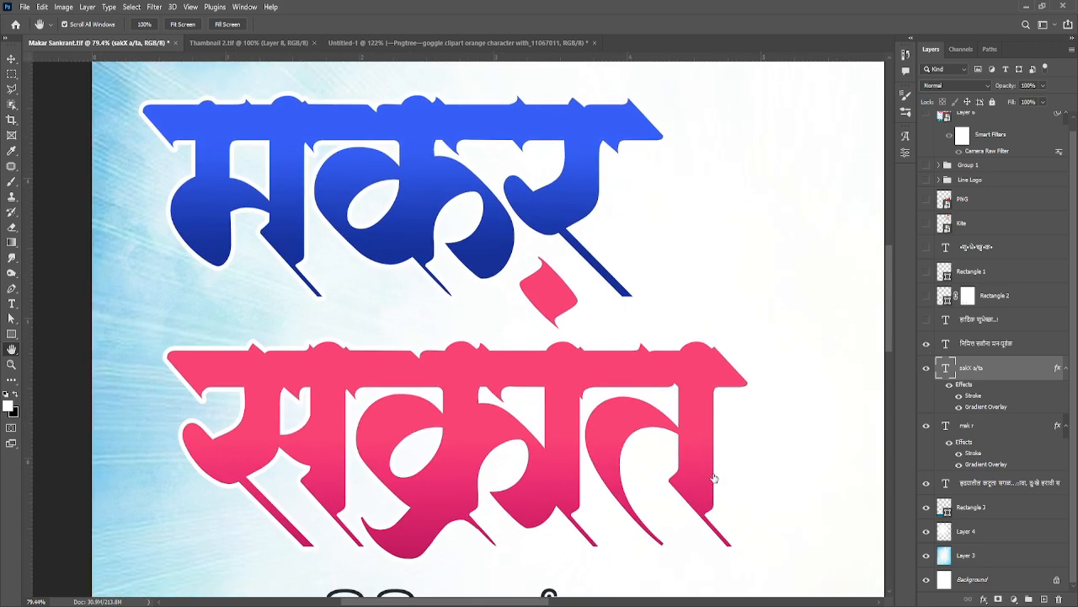
pyautogui.scroll(-5, 590, 272)
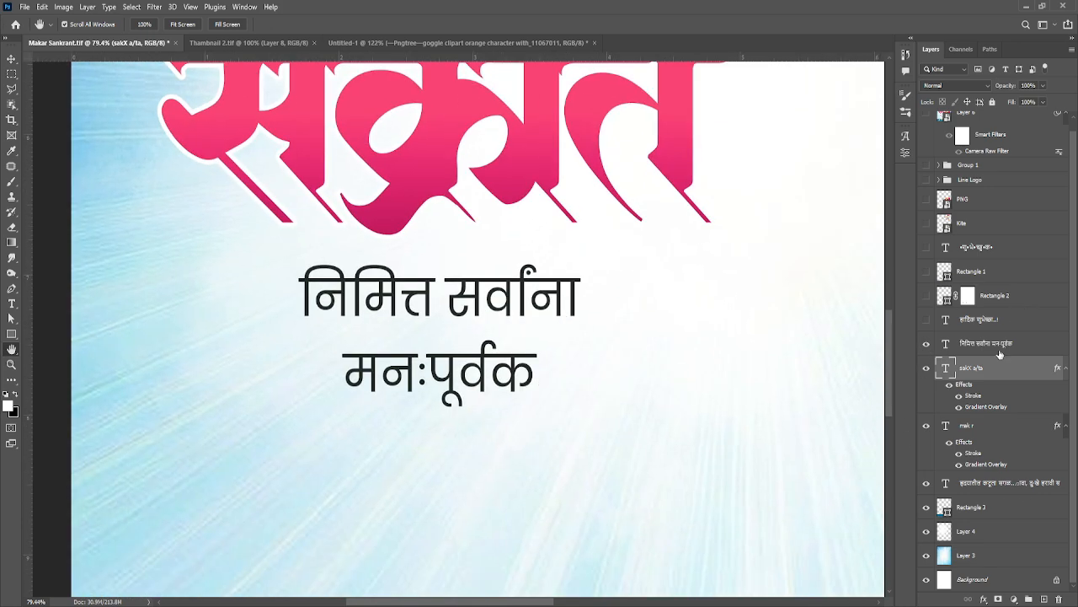
pyautogui.click(982, 345)
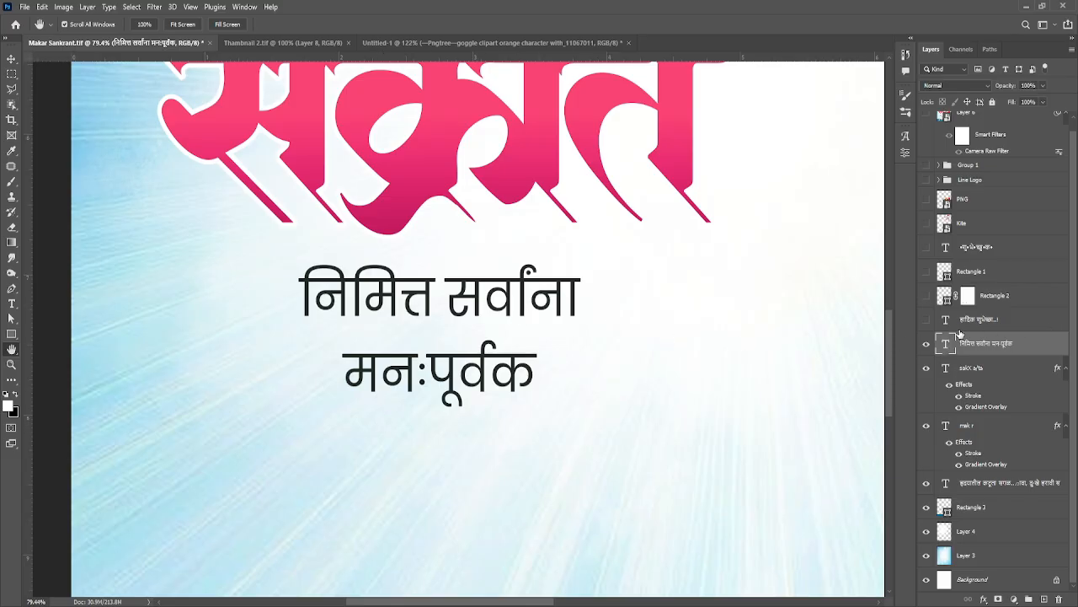
# Step: Show the red हार्दिक शुभेच्छा..! text layer and view it together with the rest of the greeting
pyautogui.click(927, 320)
pyautogui.moveTo(649, 447); pyautogui.dragTo(624, 324)
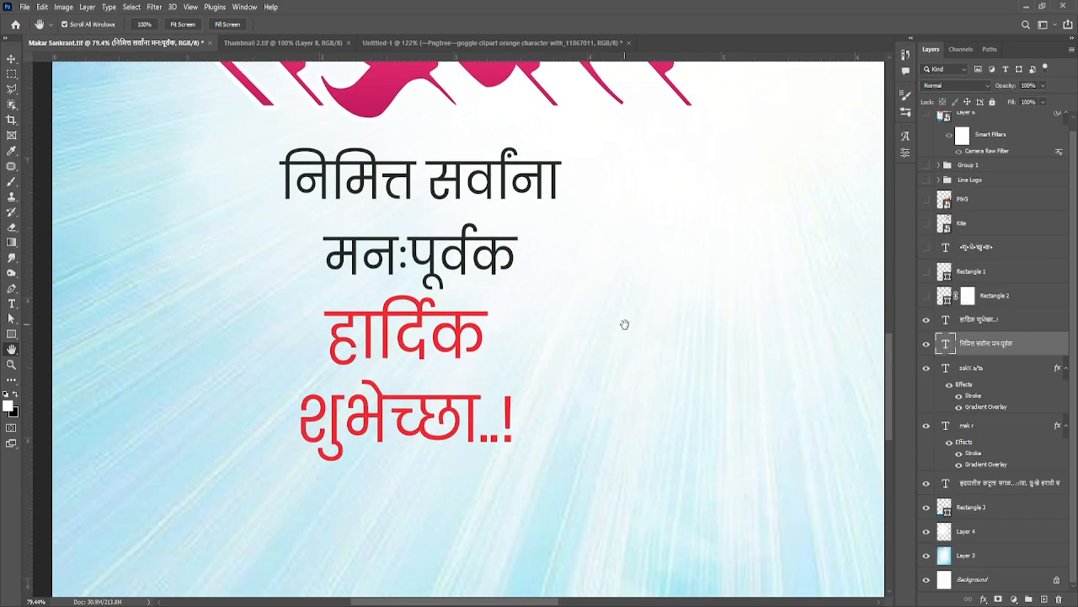
pyautogui.moveTo(459, 364); pyautogui.dragTo(390, 489)
pyautogui.scroll(-6, 460, 489)
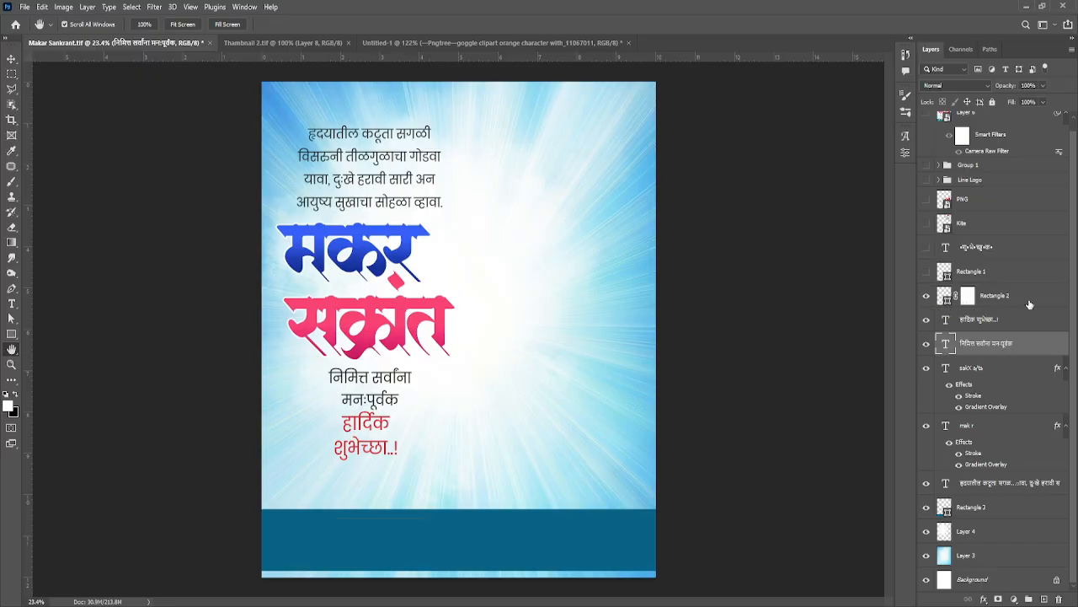
# Step: Show and select the Rectangle 2 layer, and inspect its thin orange line on the dark blue band
pyautogui.click(932, 304)
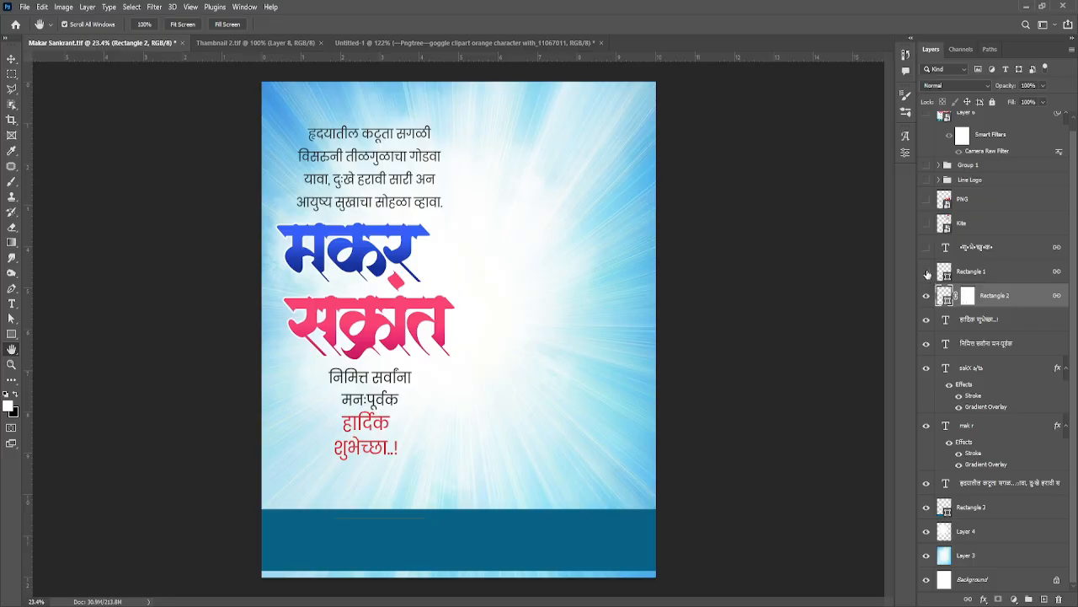
pyautogui.scroll(6, 440, 470)
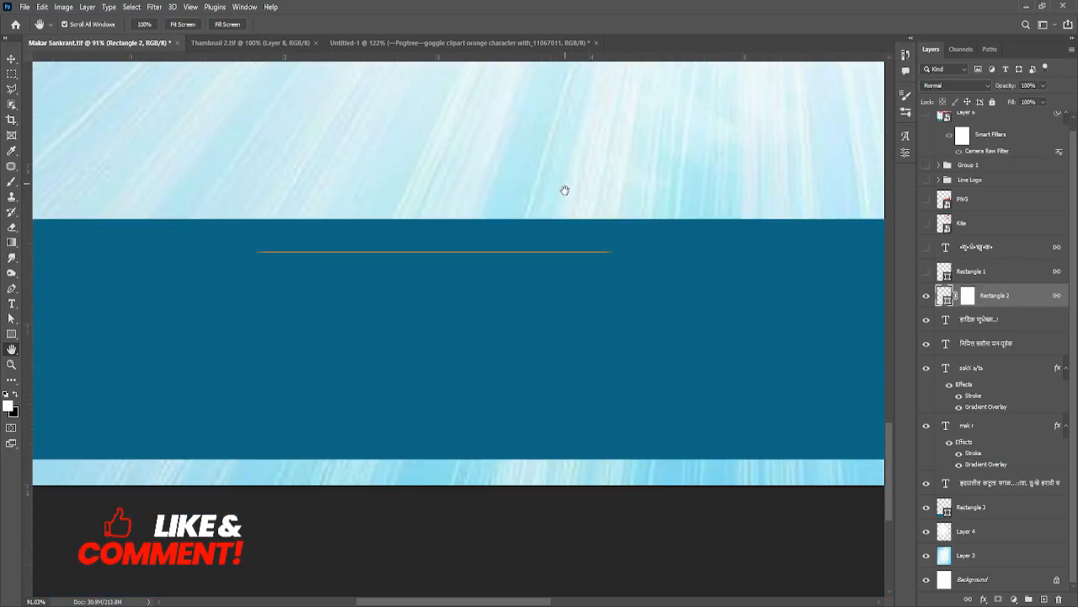
pyautogui.moveTo(563, 188); pyautogui.dragTo(531, 375)
# Step: Show the Rectangle 1 orange label and the शुभेच्छुक text layer above it, and view the whole poster
pyautogui.click(926, 278)
pyautogui.click(980, 280)
pyautogui.click(929, 247)
pyautogui.click(988, 253)
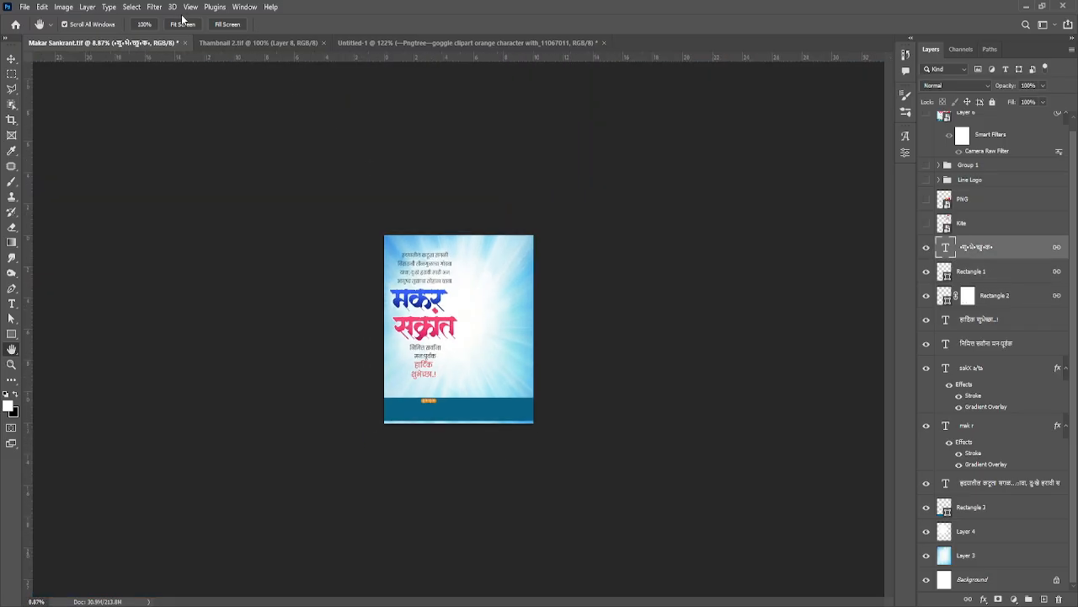
pyautogui.click(182, 23)
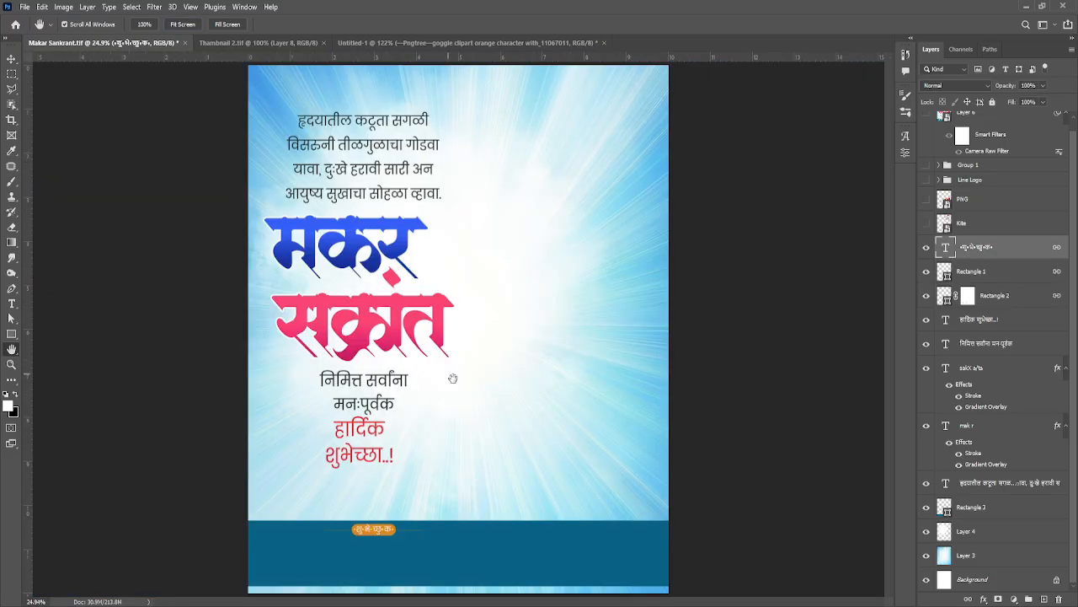
# Step: Show and select the Kite layer, and inspect its colourful kites up close and within the whole poster
pyautogui.click(927, 224)
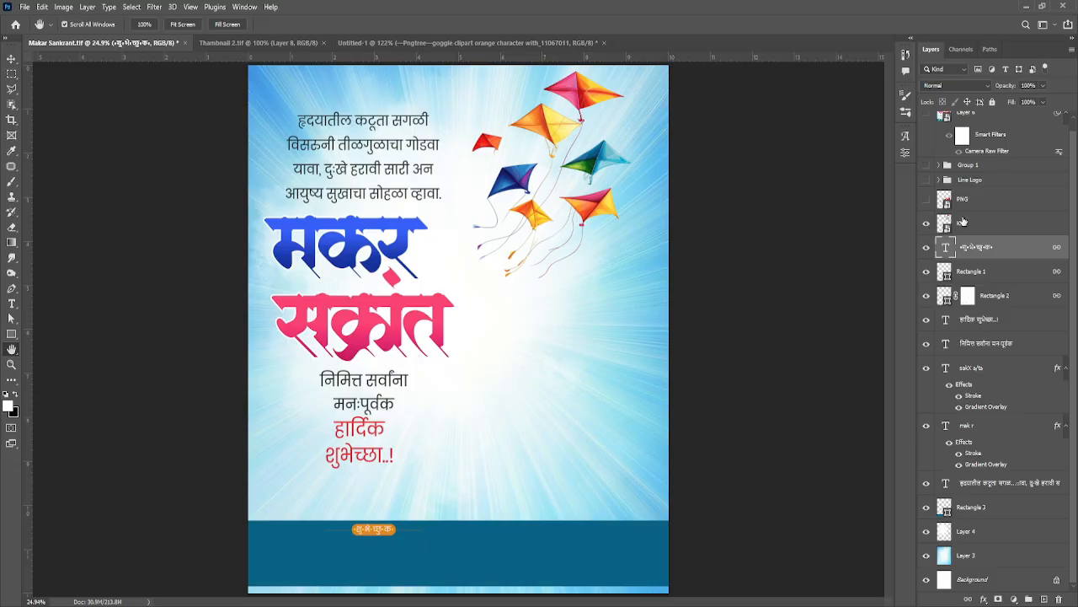
pyautogui.click(963, 222)
pyautogui.moveTo(583, 132); pyautogui.dragTo(634, 141)
pyautogui.moveTo(635, 147); pyautogui.dragTo(628, 235)
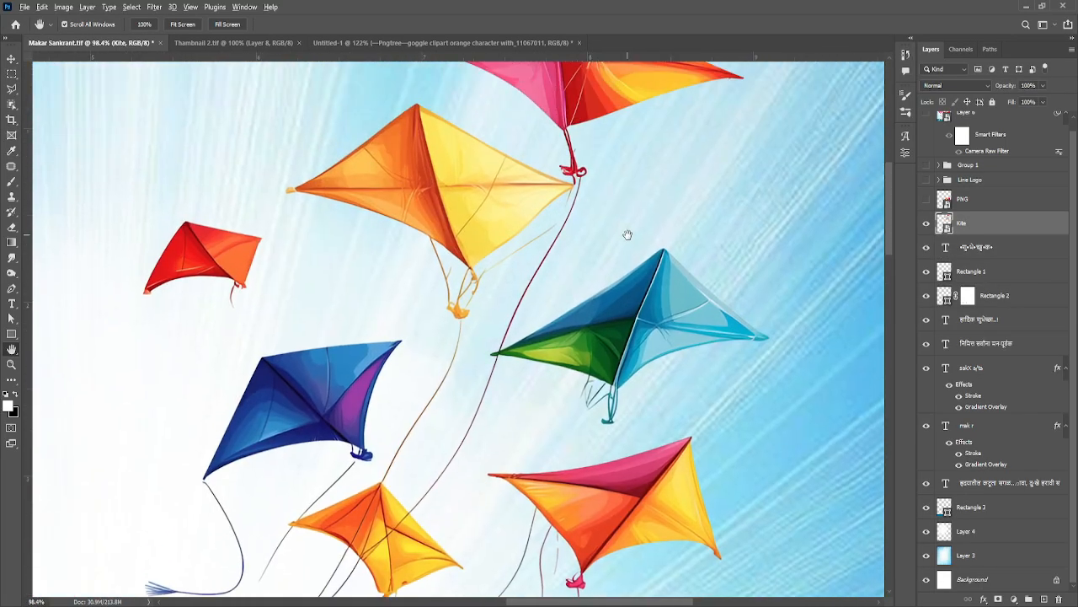
pyautogui.scroll(-5, 628, 235)
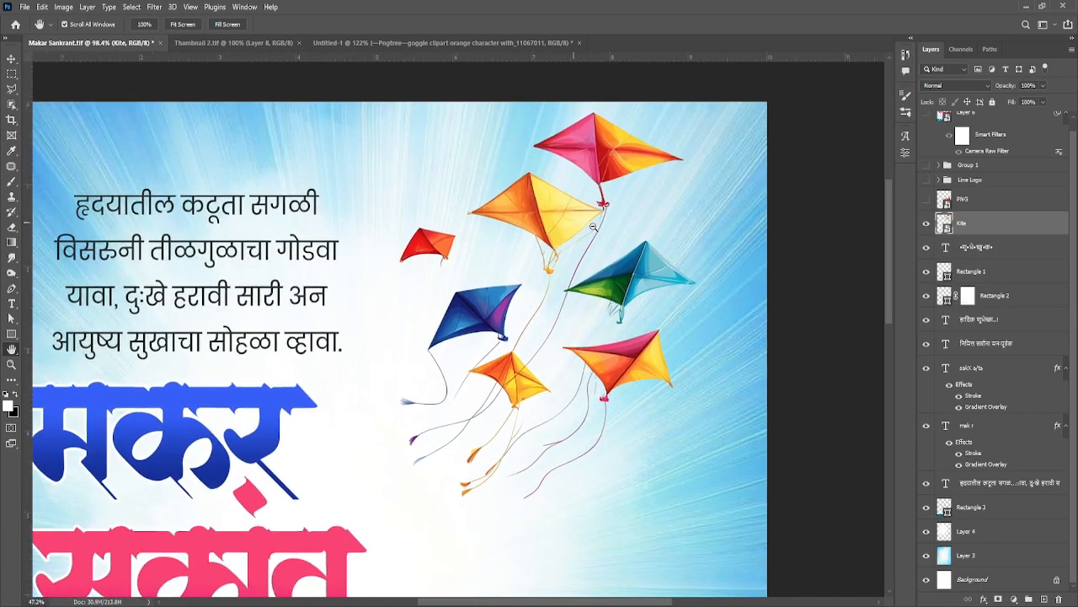
pyautogui.scroll(-4, 636, 276)
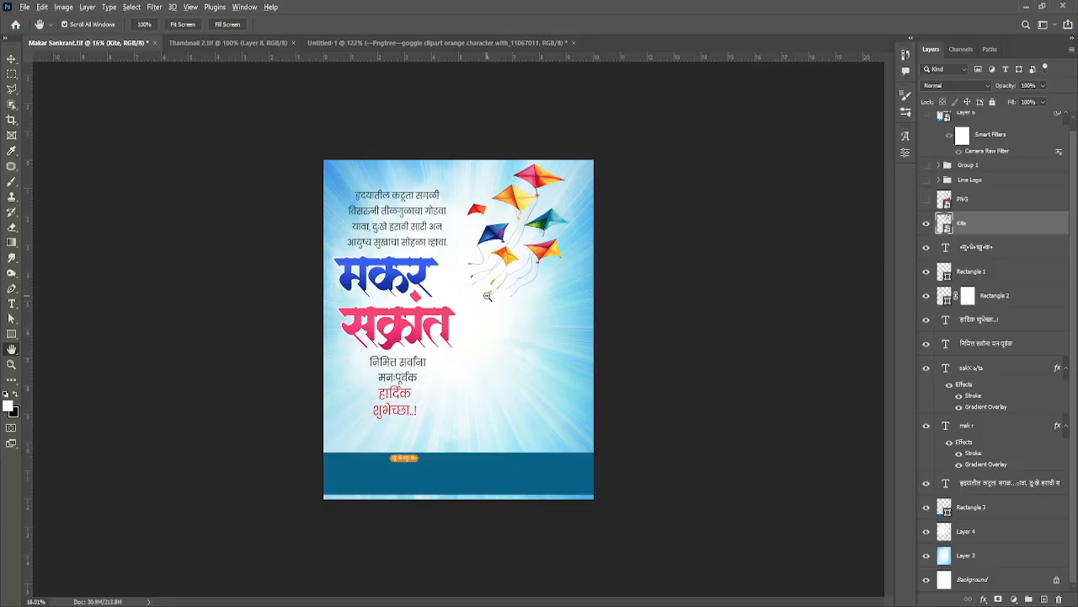
# Step: Show and select the PNG layer, and inspect its laddoo bowl, kites and thread spools up close
pyautogui.scroll(2, 487, 296)
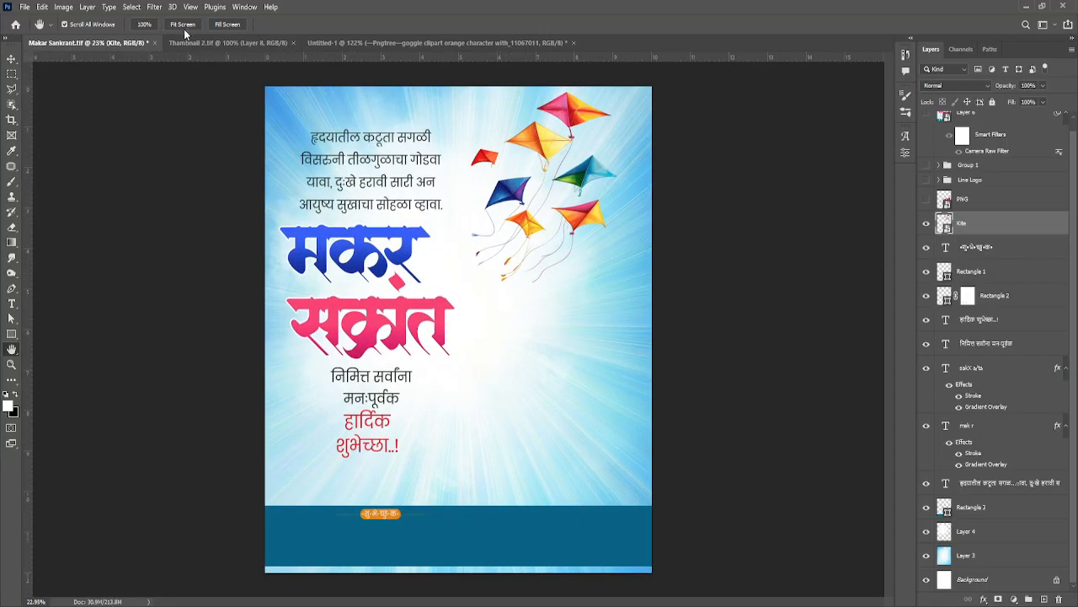
pyautogui.click(186, 27)
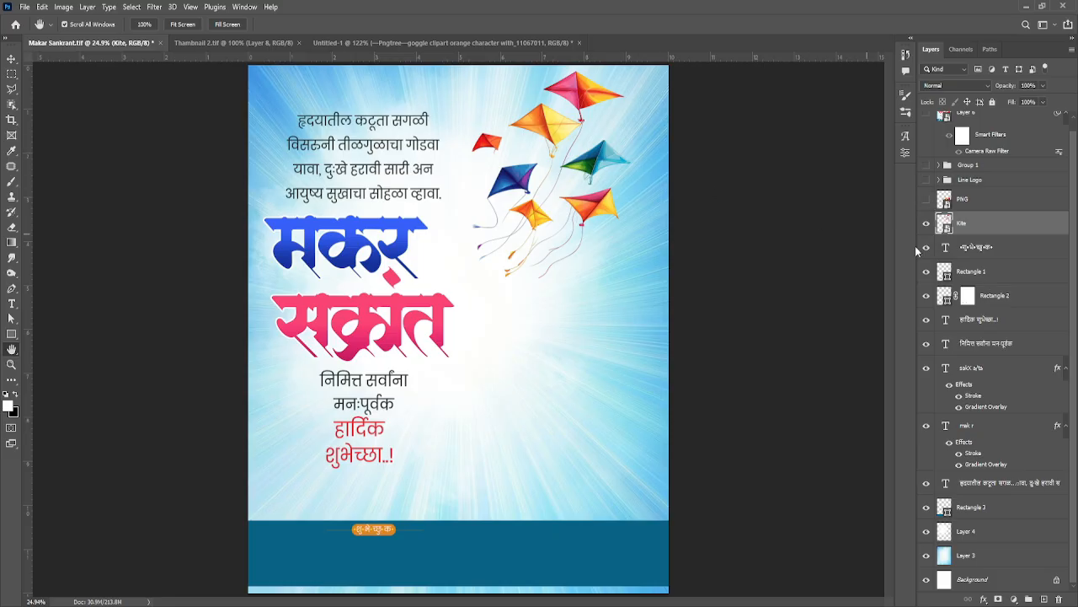
pyautogui.click(927, 200)
pyautogui.click(985, 202)
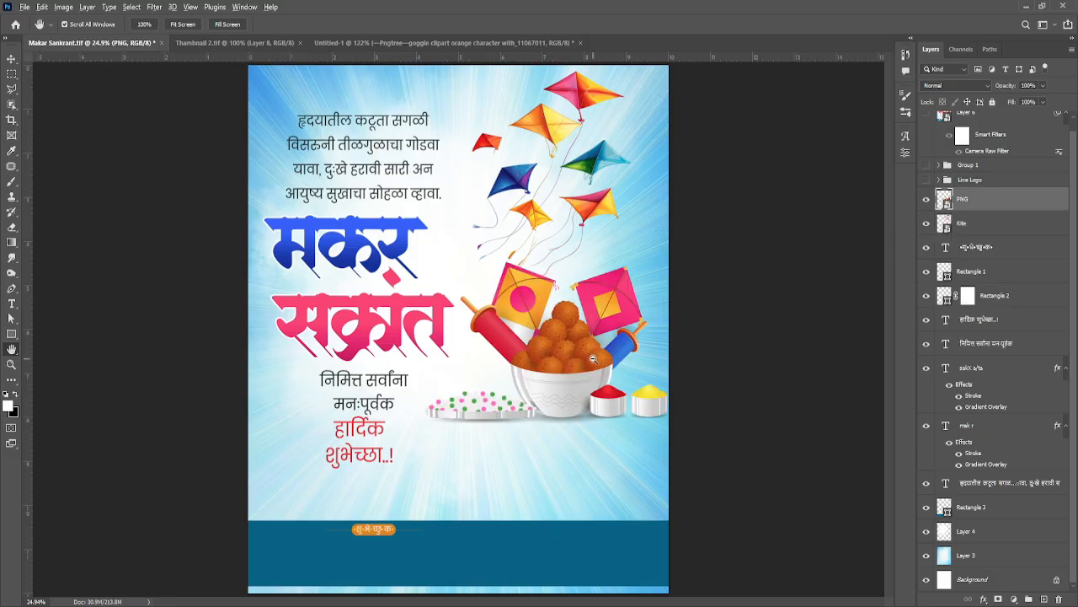
pyautogui.scroll(5, 594, 358)
pyautogui.scroll(1, 640, 352)
pyautogui.moveTo(576, 362); pyautogui.dragTo(655, 334)
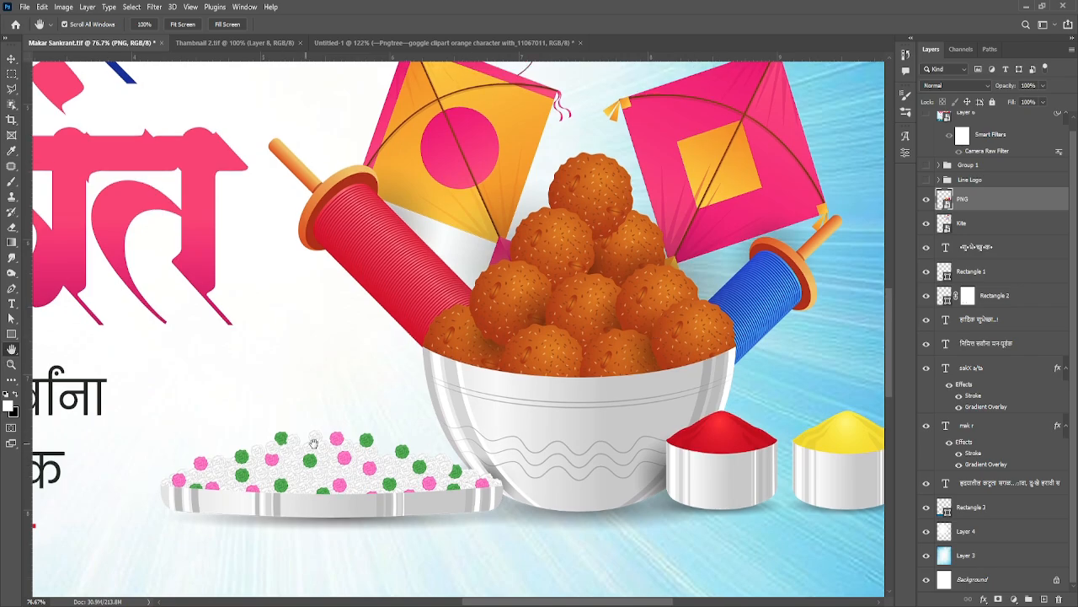
# Step: Examine the PNG artwork's plate of white, pink and green sweets and its other items, and view the whole poster
pyautogui.scroll(1, 317, 463)
pyautogui.scroll(6, 331, 459)
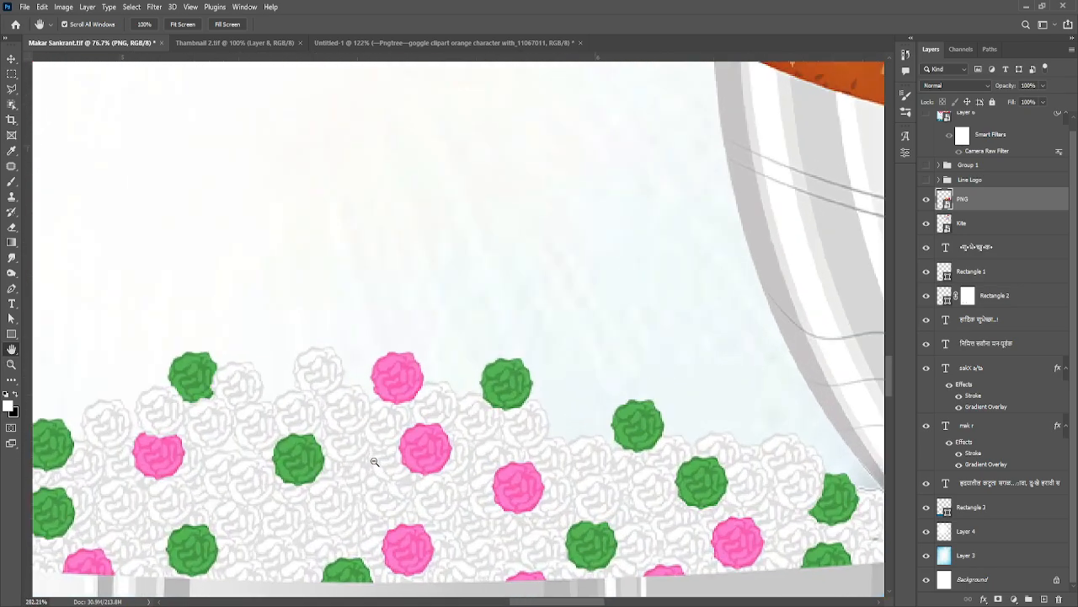
pyautogui.scroll(-7, 376, 462)
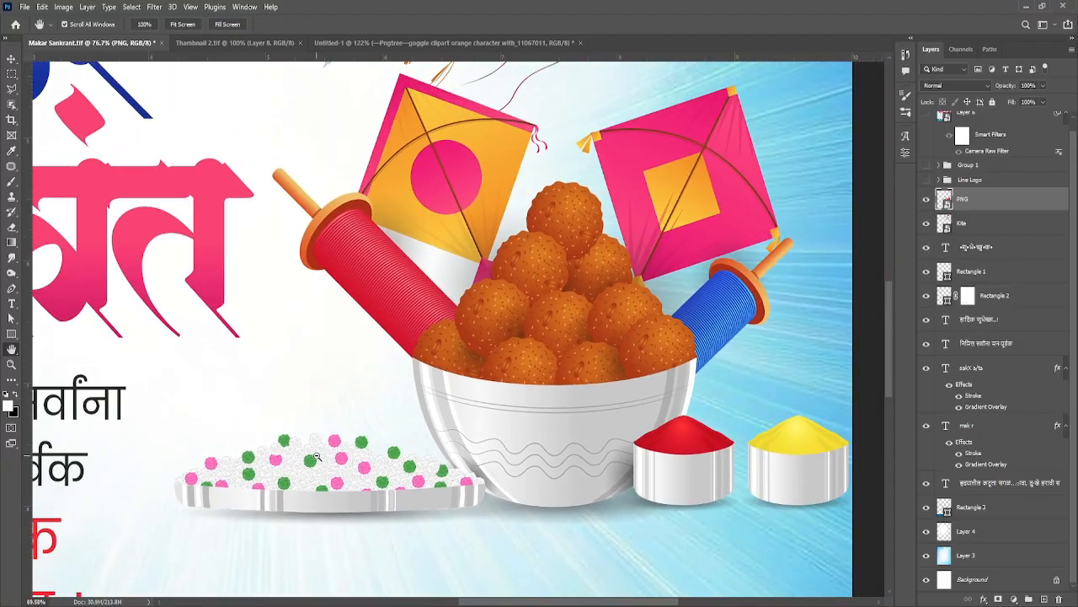
pyautogui.scroll(2, 317, 457)
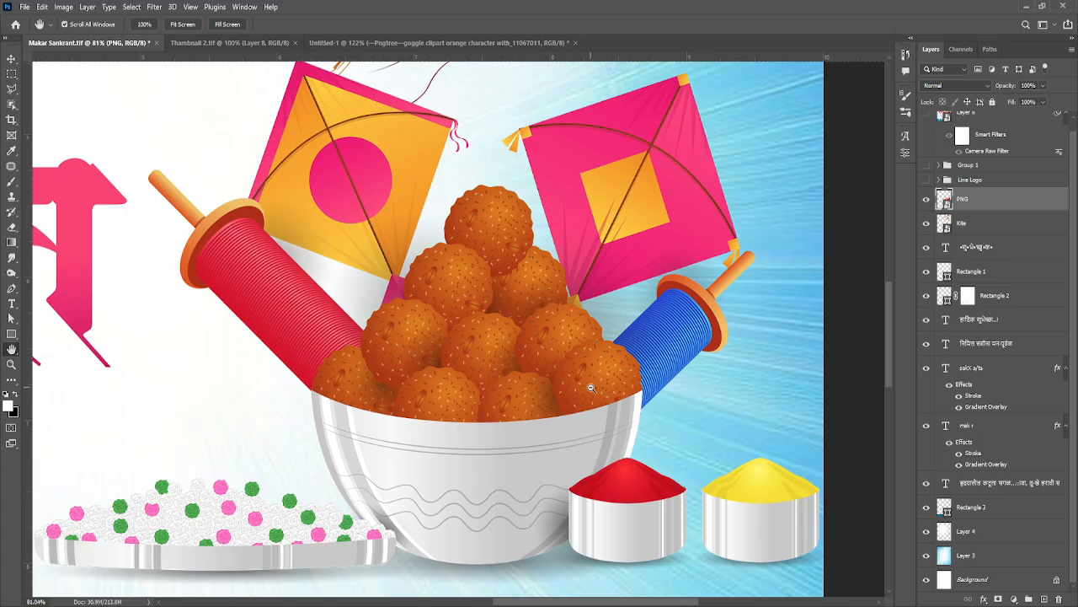
pyautogui.scroll(-5, 589, 383)
pyautogui.click(184, 24)
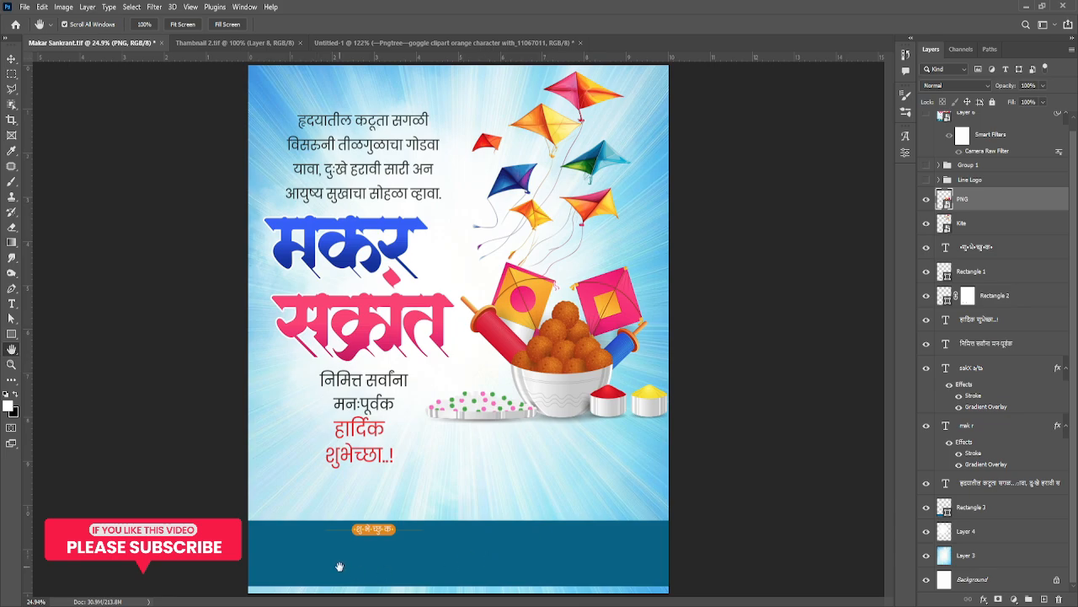
pyautogui.moveTo(469, 394); pyautogui.dragTo(491, 363)
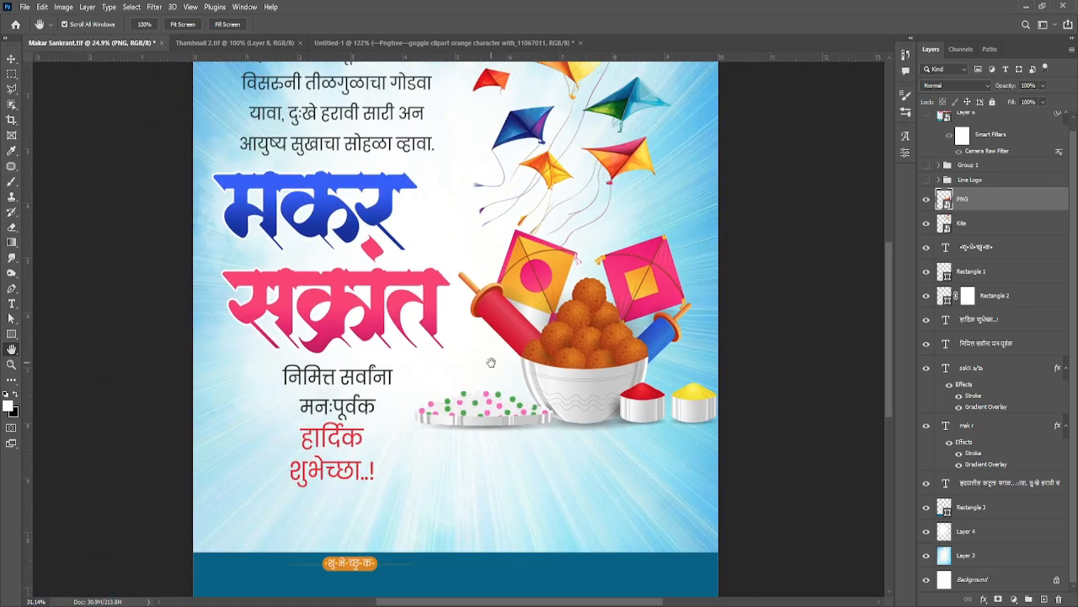
pyautogui.hotkey('ctrl', '0')
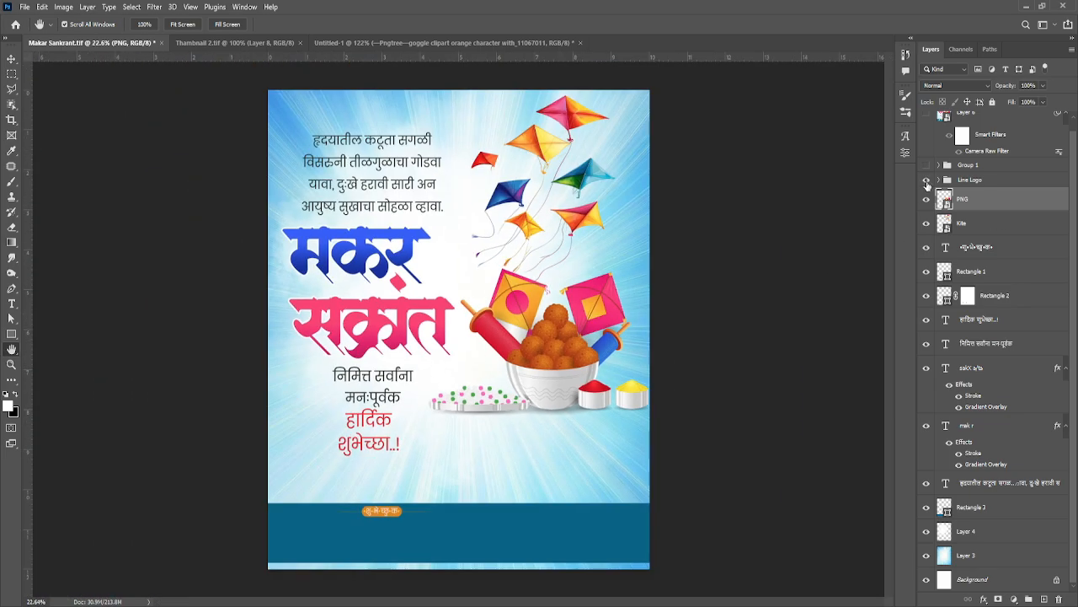
# Step: Show and select the Line Logo group, and inspect its small vertical credit line near the poster's edge
pyautogui.click(927, 181)
pyautogui.click(944, 180)
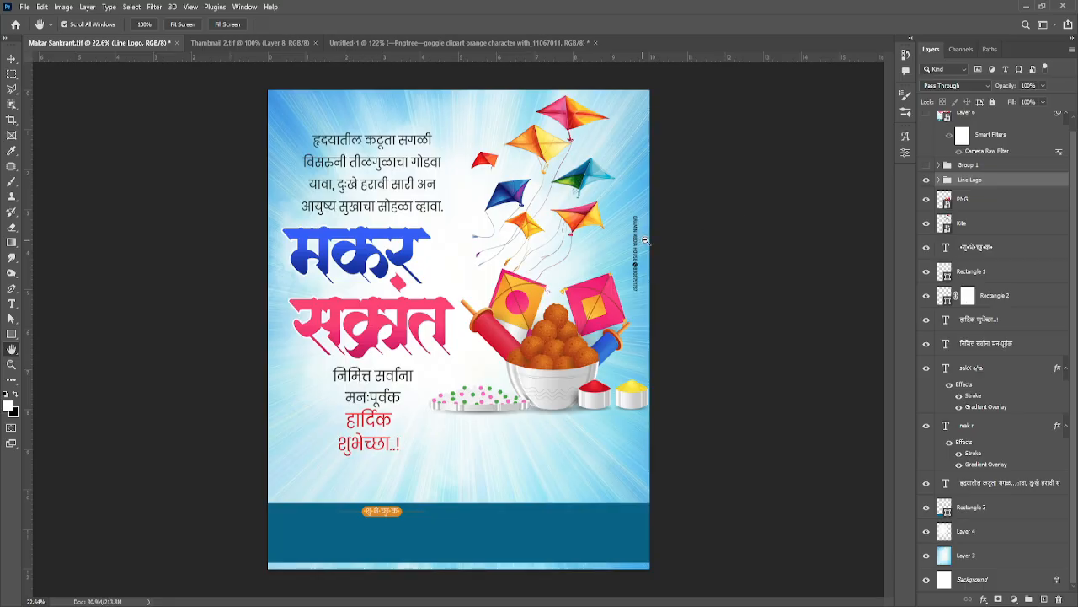
pyautogui.moveTo(643, 241); pyautogui.dragTo(666, 237)
# Step: Show and select Group 1, and inspect the portrait and name it adds over the dark blue band
pyautogui.click(927, 166)
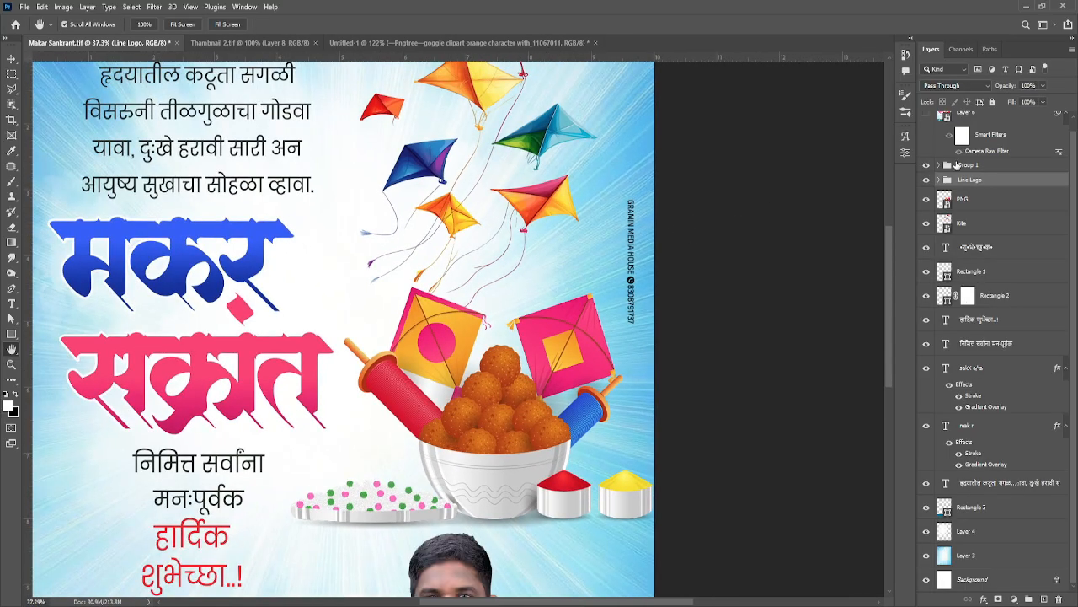
pyautogui.click(956, 165)
pyautogui.moveTo(401, 459); pyautogui.dragTo(482, 153)
pyautogui.moveTo(510, 317); pyautogui.dragTo(510, 329)
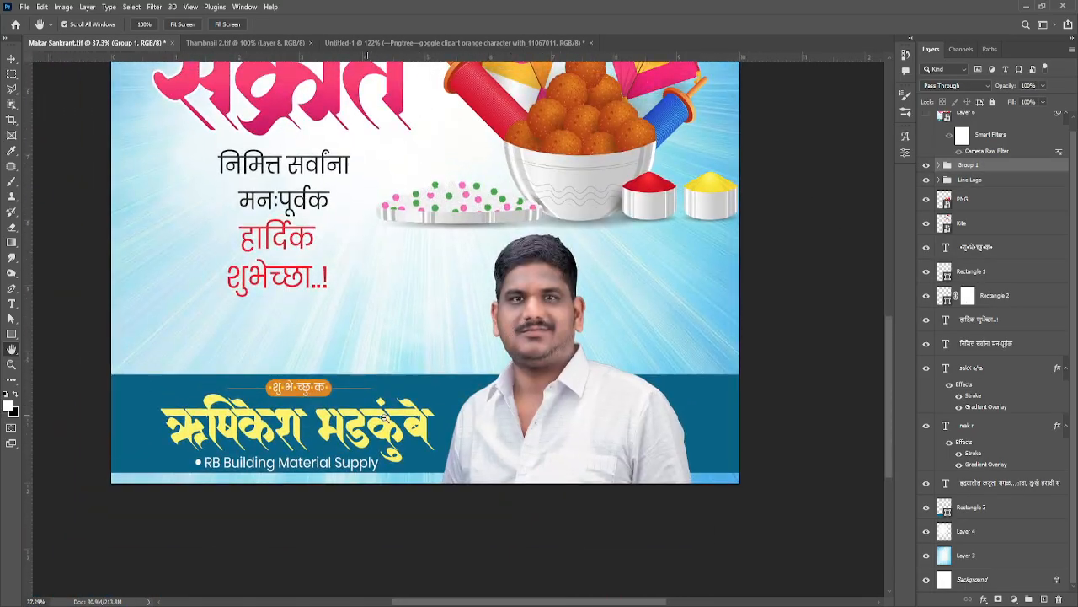
# Step: Examine Group 1's portrait, yellow name lettering and RB Building Material Supply line up close, and within the whole poster
pyautogui.moveTo(366, 415); pyautogui.dragTo(407, 410)
pyautogui.moveTo(638, 298); pyautogui.dragTo(732, 267)
pyautogui.moveTo(539, 377); pyautogui.dragTo(519, 382)
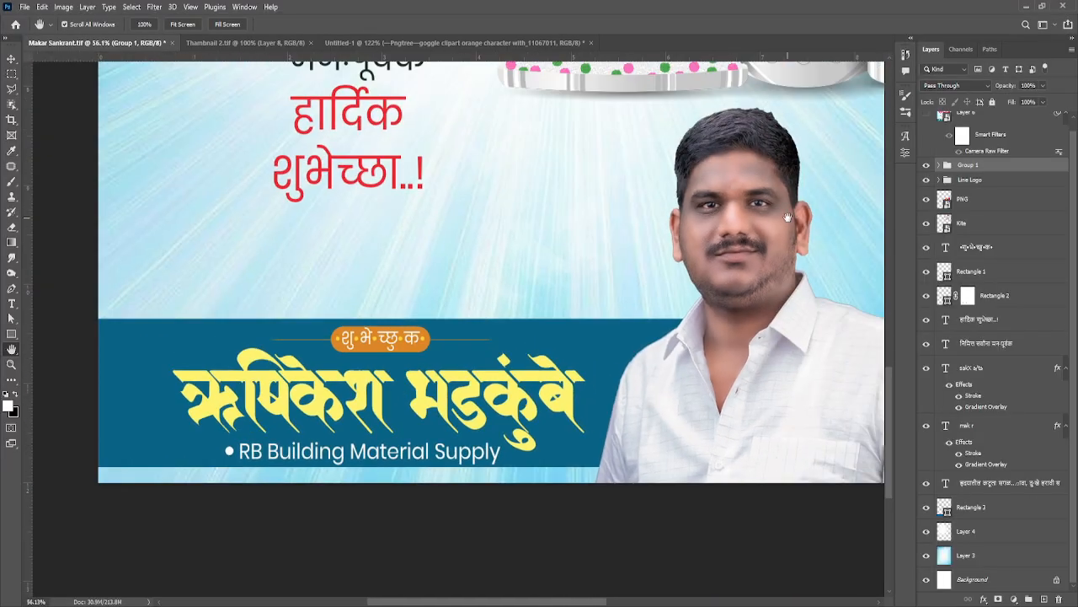
pyautogui.moveTo(735, 195); pyautogui.dragTo(816, 213)
pyautogui.moveTo(646, 385); pyautogui.dragTo(724, 314)
pyautogui.moveTo(308, 438); pyautogui.dragTo(329, 342)
pyautogui.moveTo(378, 261); pyautogui.dragTo(567, 271)
pyautogui.moveTo(524, 313); pyautogui.dragTo(451, 245)
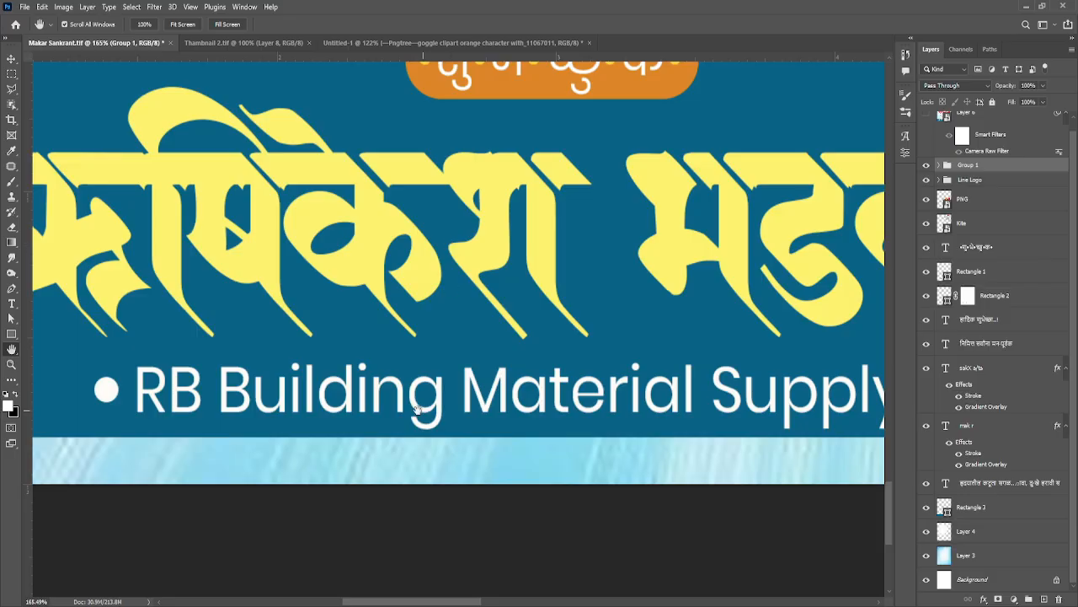
pyautogui.moveTo(523, 354); pyautogui.dragTo(493, 423)
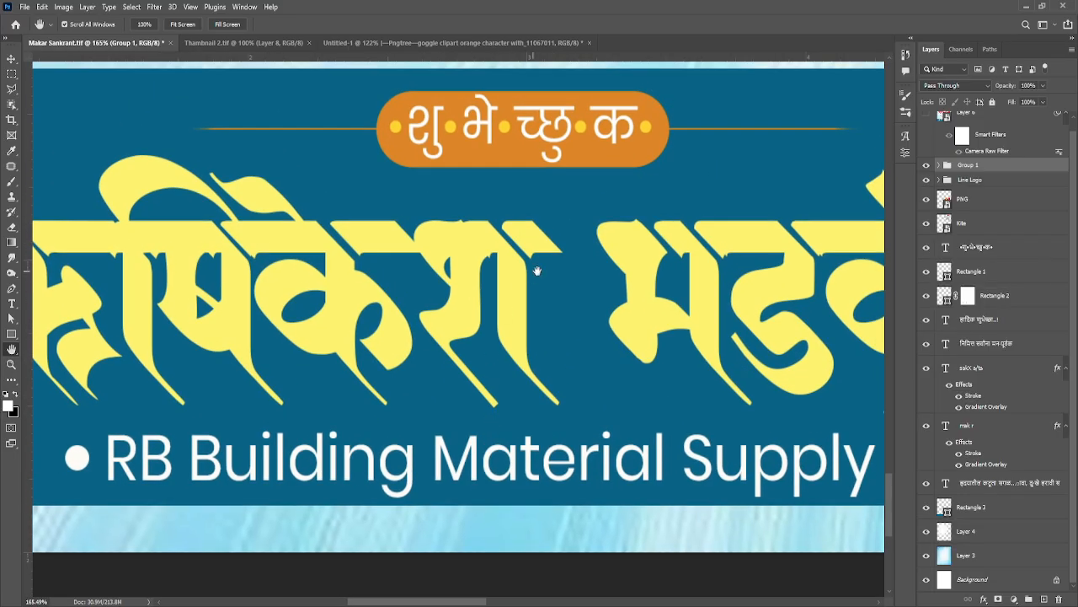
pyautogui.moveTo(537, 271); pyautogui.dragTo(454, 202)
pyautogui.click(189, 27)
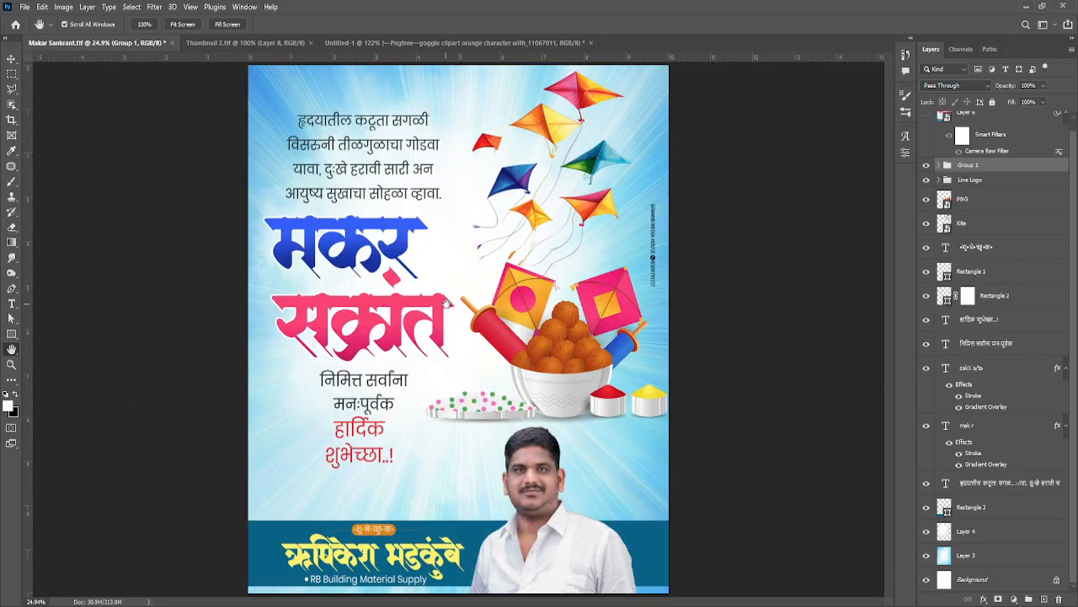